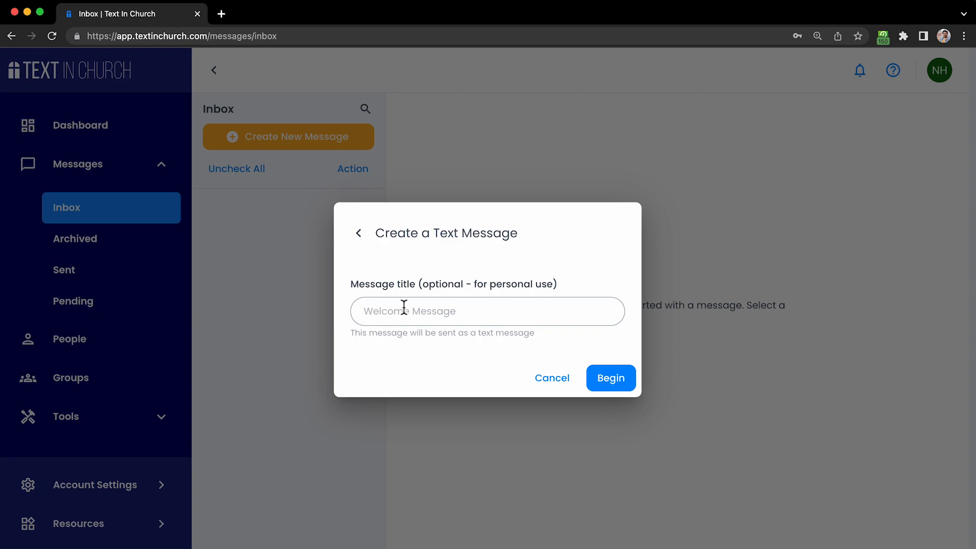
Title the new text message "Volunteer Appreciation" and begin creating it.
{"action": "left_click", "coordinate": [404, 307]}
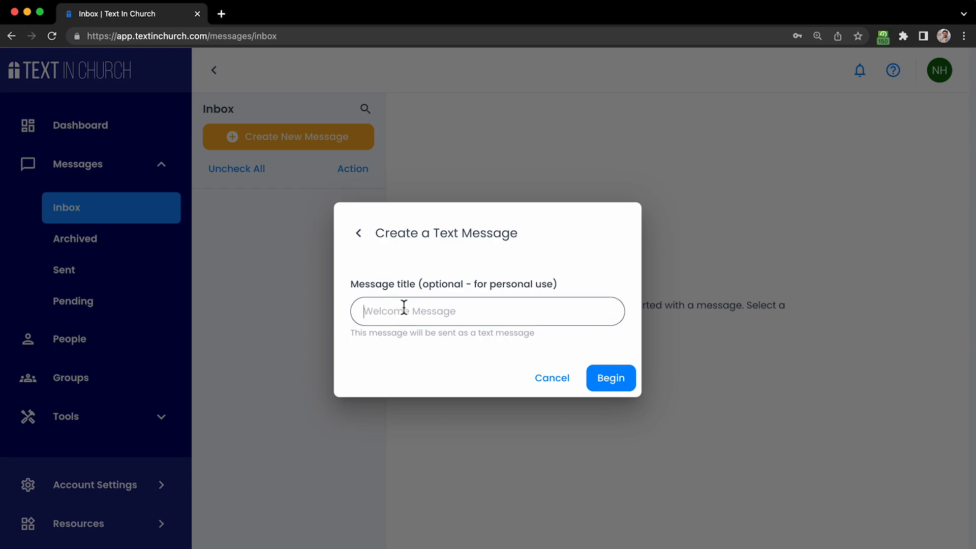
{"action": "type", "text": "V"}
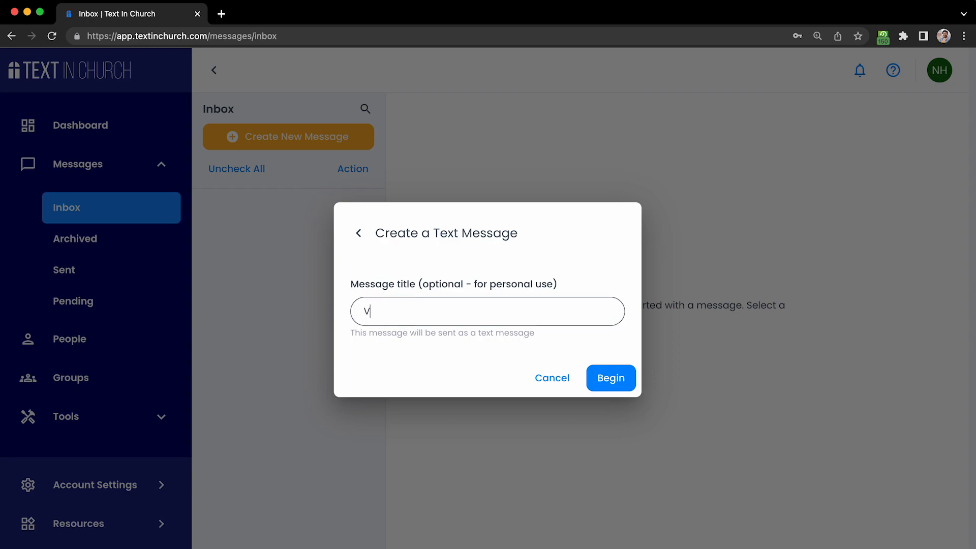
{"action": "type", "text": "olune"}
{"action": "key", "text": "BackSpace"}
{"action": "type", "text": "teer Appreciar"}
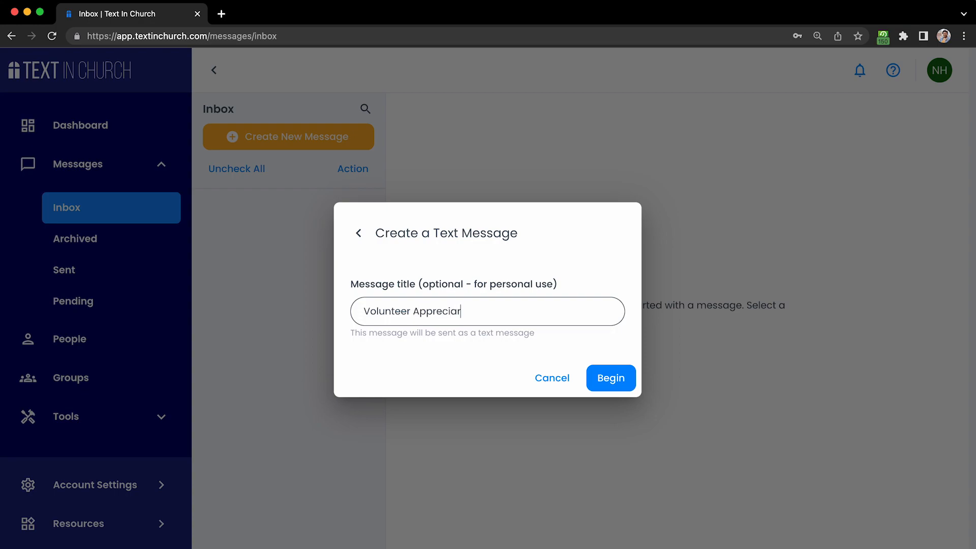
{"action": "key", "text": "BackSpace"}
{"action": "type", "text": "ion"}
{"action": "key", "text": "BackSpace"}
{"action": "key", "text": "BackSpace"}
{"action": "key", "text": "BackSpace"}
{"action": "type", "text": "tion"}
{"action": "left_click", "coordinate": [619, 382]}
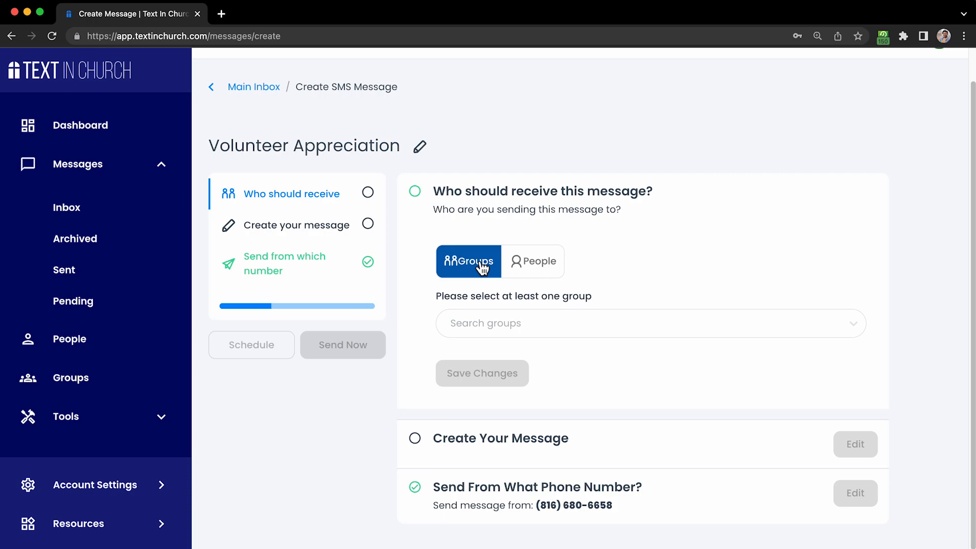
Choose the Volunteers group as the message's recipients and save the selection.
{"action": "left_click", "coordinate": [505, 324]}
{"action": "left_click", "coordinate": [492, 435]}
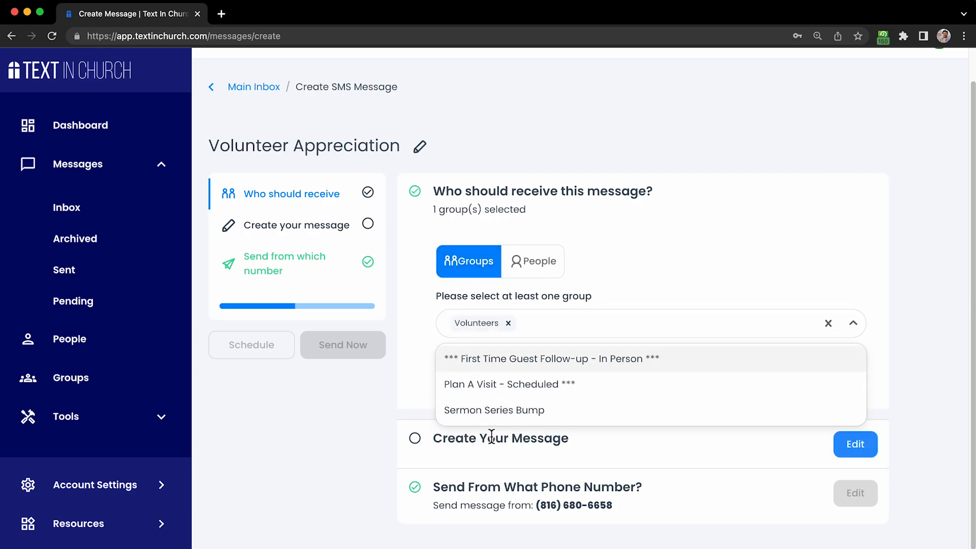
{"action": "left_click", "coordinate": [599, 288]}
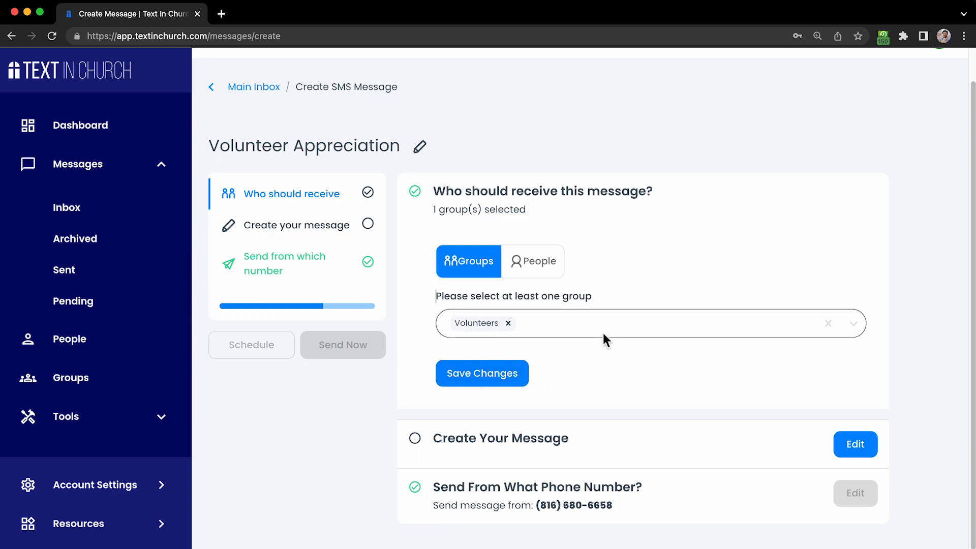
{"action": "left_click", "coordinate": [489, 382]}
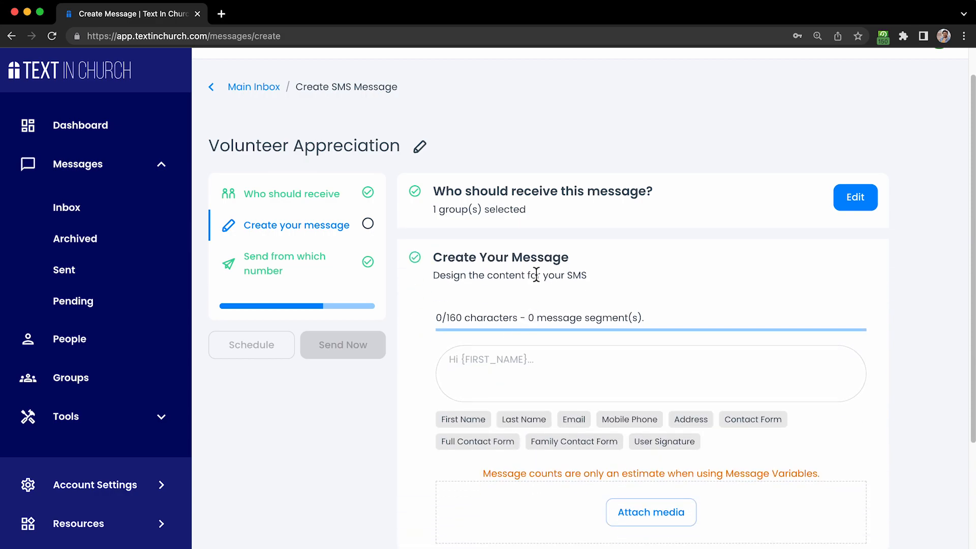
Start the message text with "I hope you're having a great day," followed by the First Name variable.
{"action": "scroll", "coordinate": [517, 336], "scroll_direction": "down", "scroll_amount": 3}
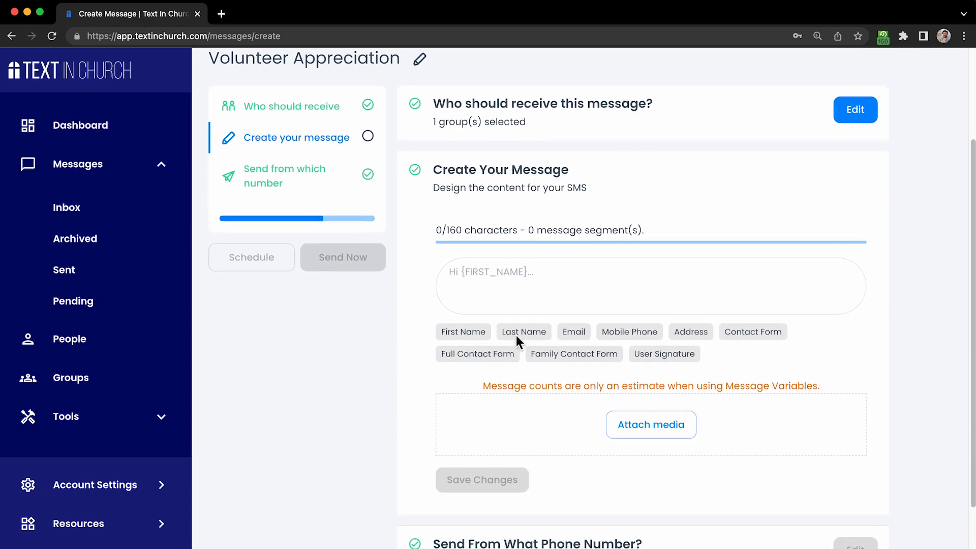
{"action": "left_click", "coordinate": [528, 270]}
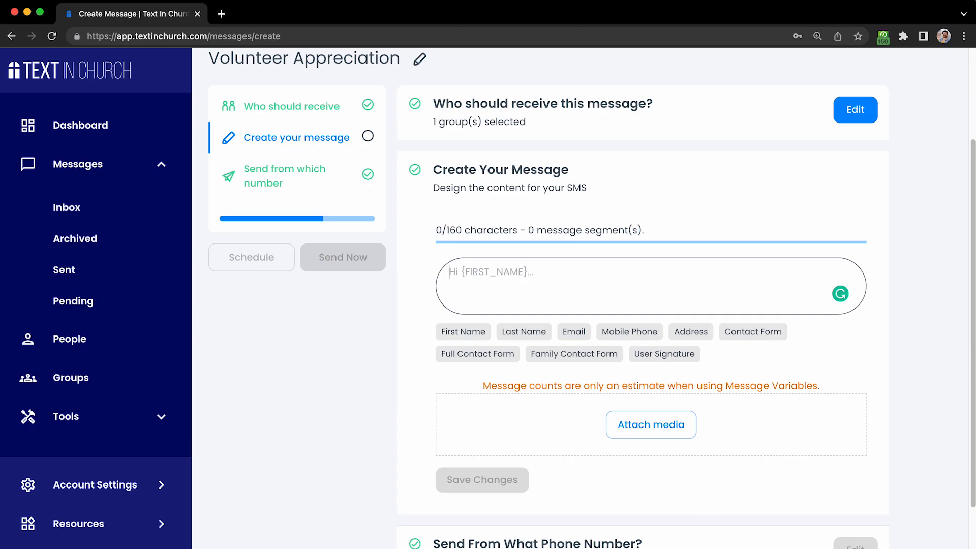
{"action": "type", "text": "I hope you \\"}
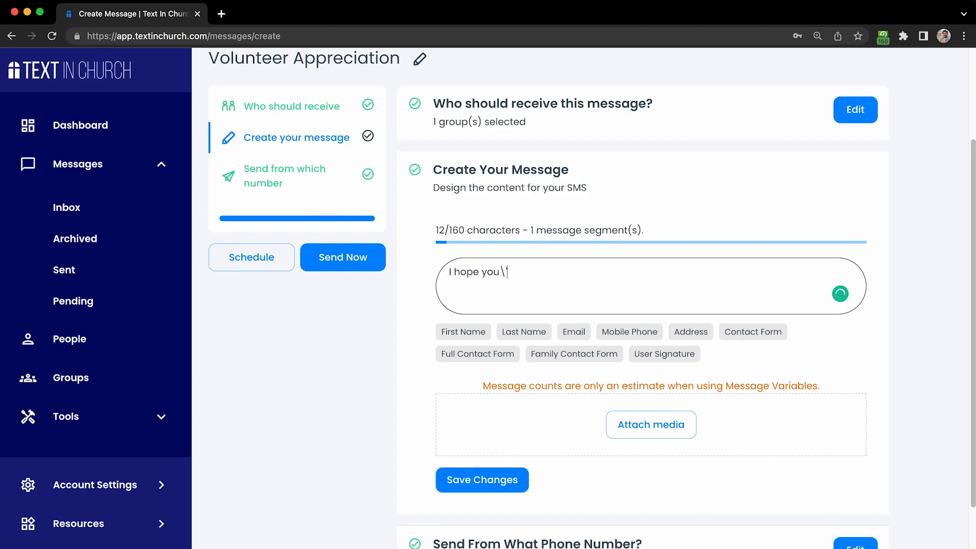
{"action": "key", "text": "BackSpace"}
{"action": "type", "text": "'re h"}
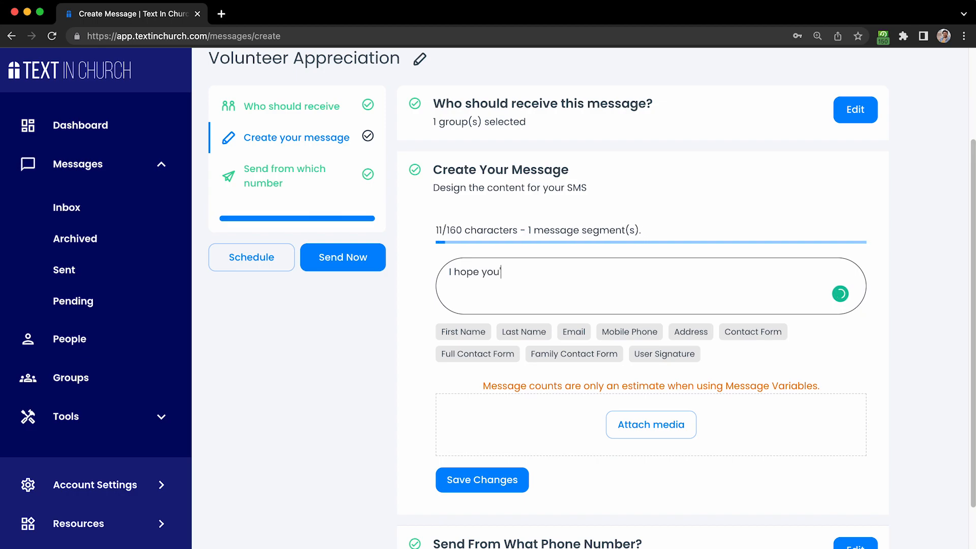
{"action": "type", "text": "aviong"}
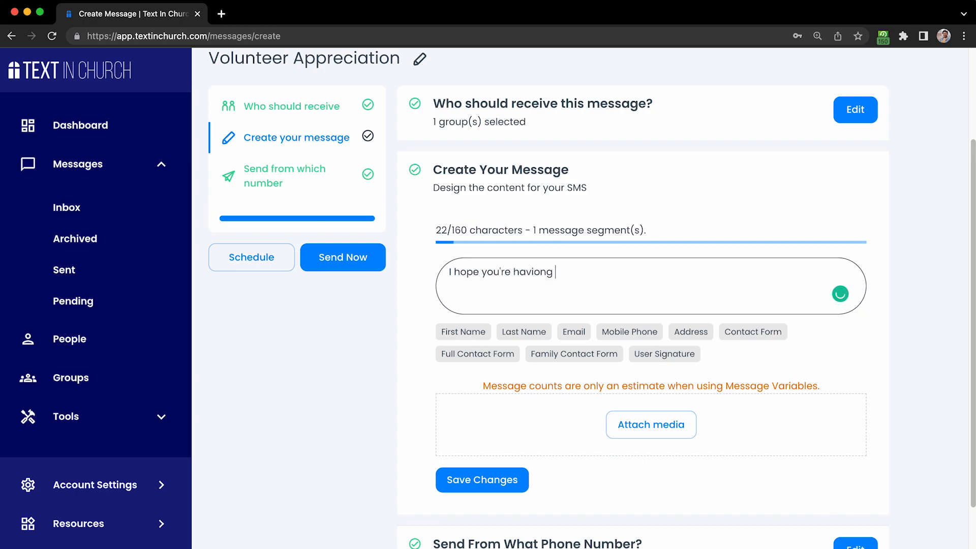
{"action": "key", "text": "BackSpace"}
{"action": "key", "text": "BackSpace"}
{"action": "key", "text": "BackSpace"}
{"action": "key", "text": "BackSpace"}
{"action": "type", "text": "ng a gre"}
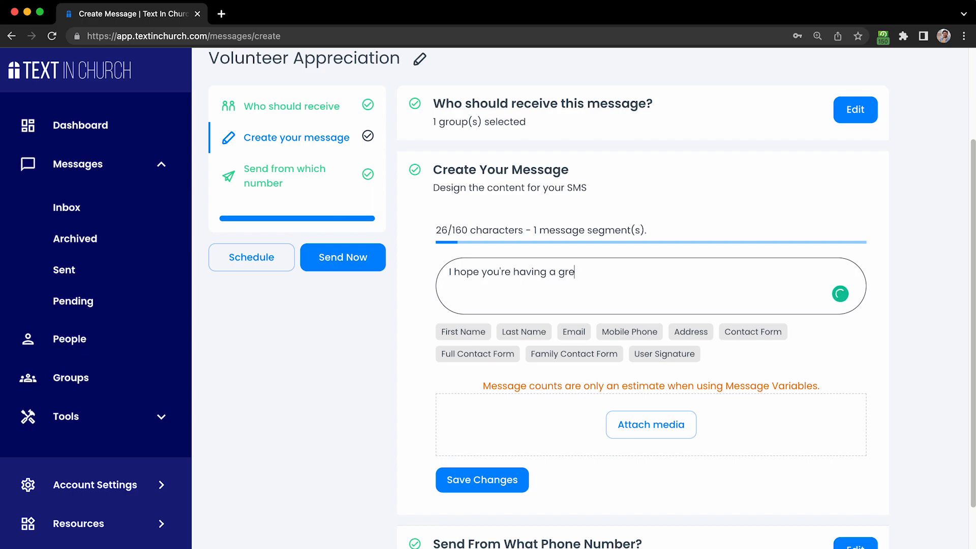
{"action": "type", "text": "at day! "}
{"action": "type", "text": "I"}
{"action": "key", "text": "BackSpace"}
{"action": "key", "text": "BackSpace"}
{"action": "key", "text": "BackSpace"}
{"action": "key", "text": "BackSpace"}
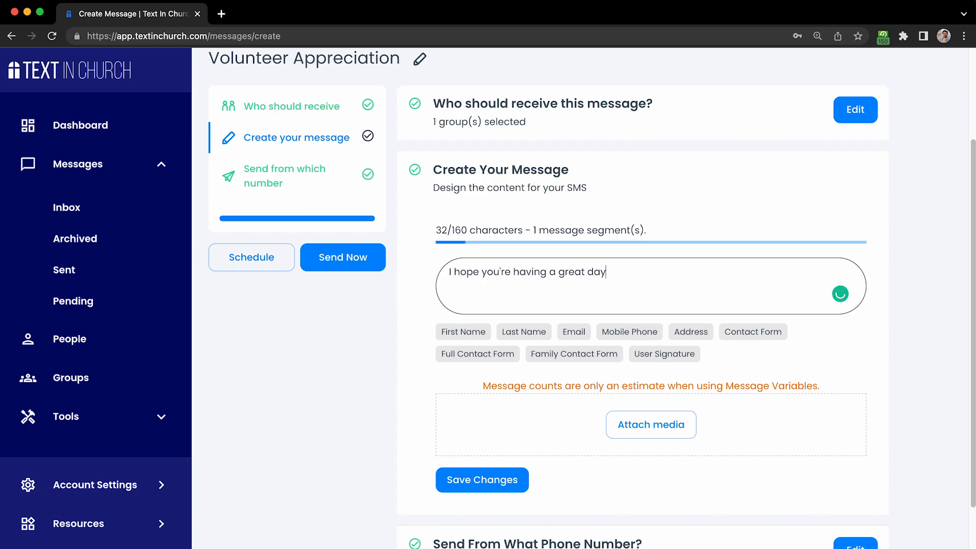
{"action": "type", "text": ","}
{"action": "left_click", "coordinate": [464, 338]}
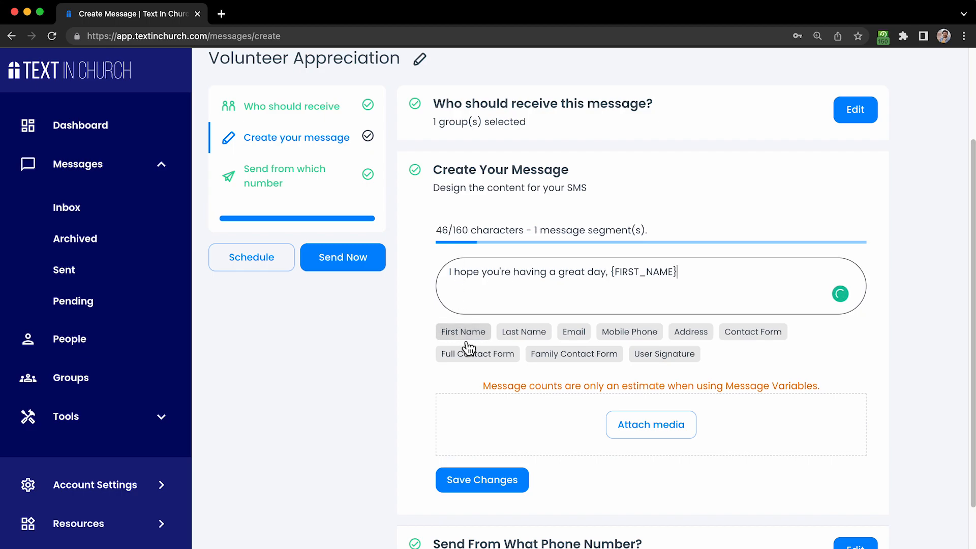
Continue the message after the name variable with "! I just want to let you know how thankful we are that you serve with us".
{"action": "type", "text": "! I just want to let "}
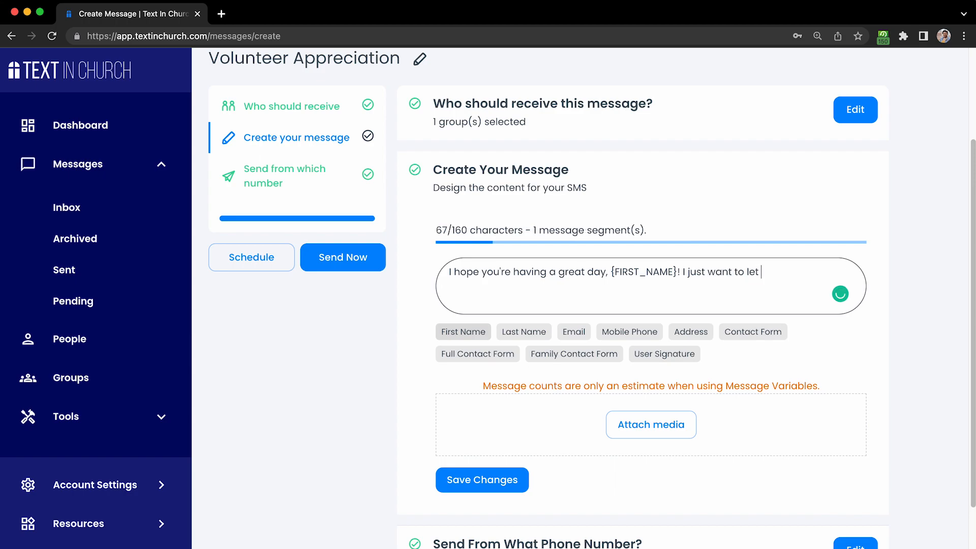
{"action": "type", "text": "you know how th"}
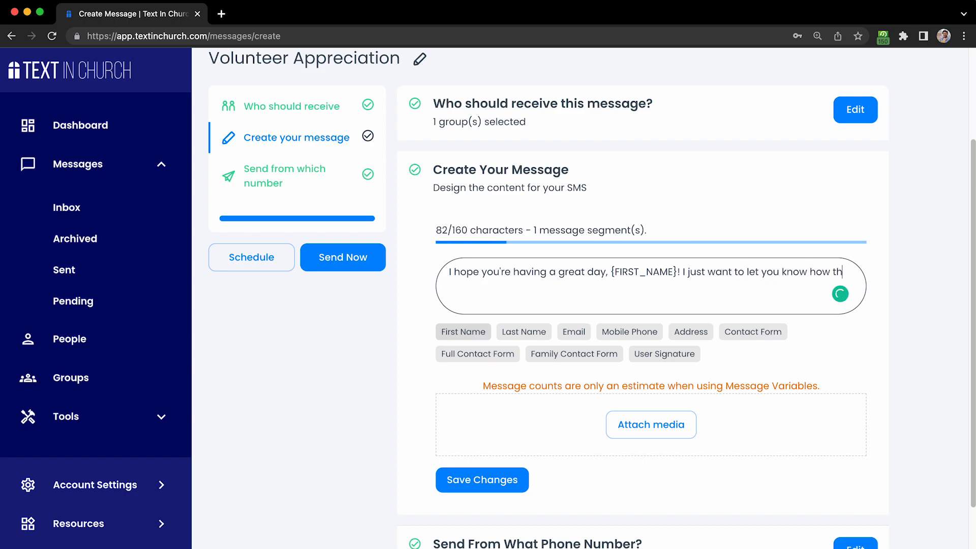
{"action": "type", "text": "ank "}
{"action": "type", "text": "ul "}
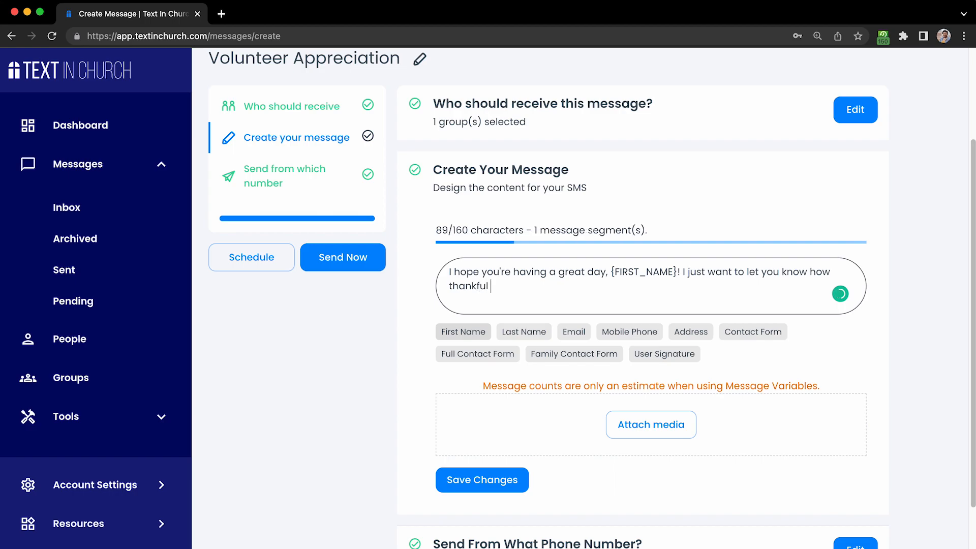
{"action": "type", "text": "we are that you ser"}
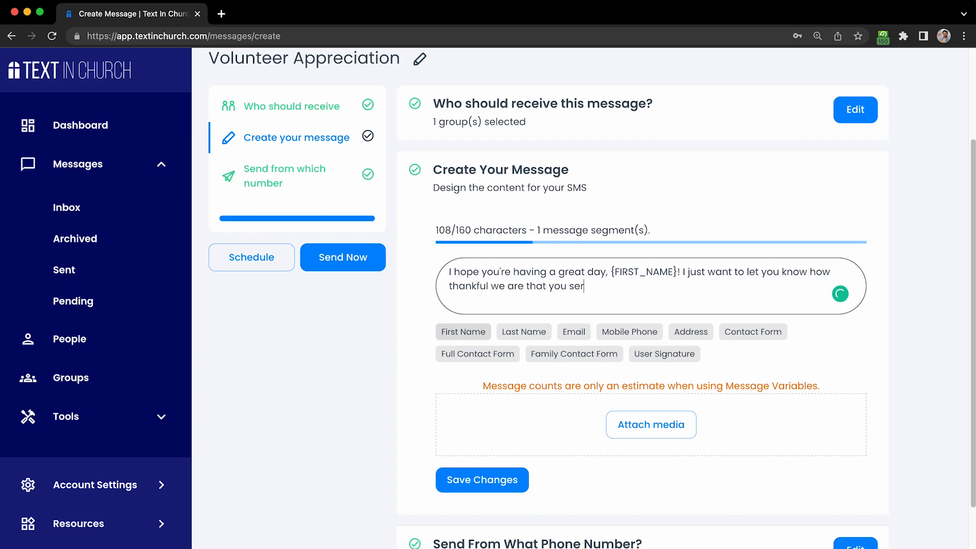
{"action": "type", "text": "ve "}
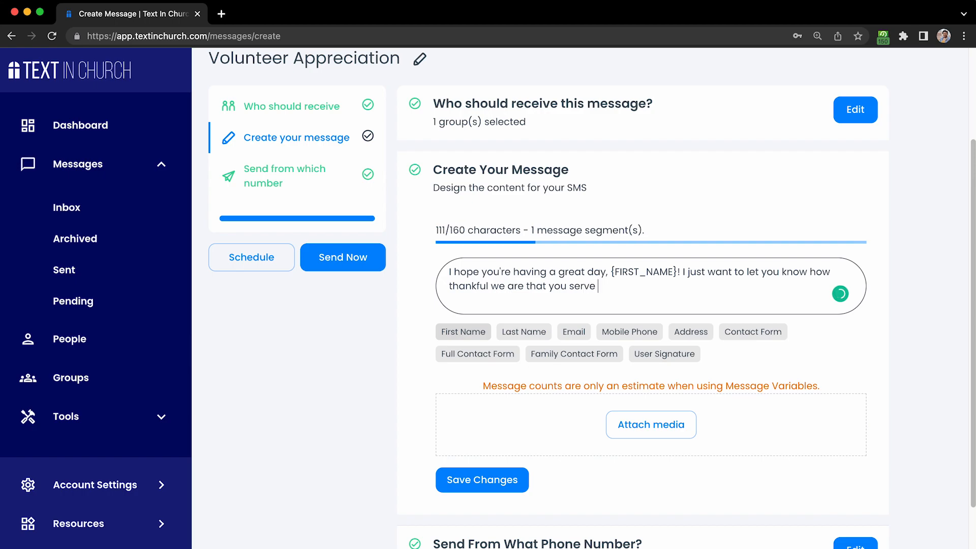
{"action": "type", "text": "with us"}
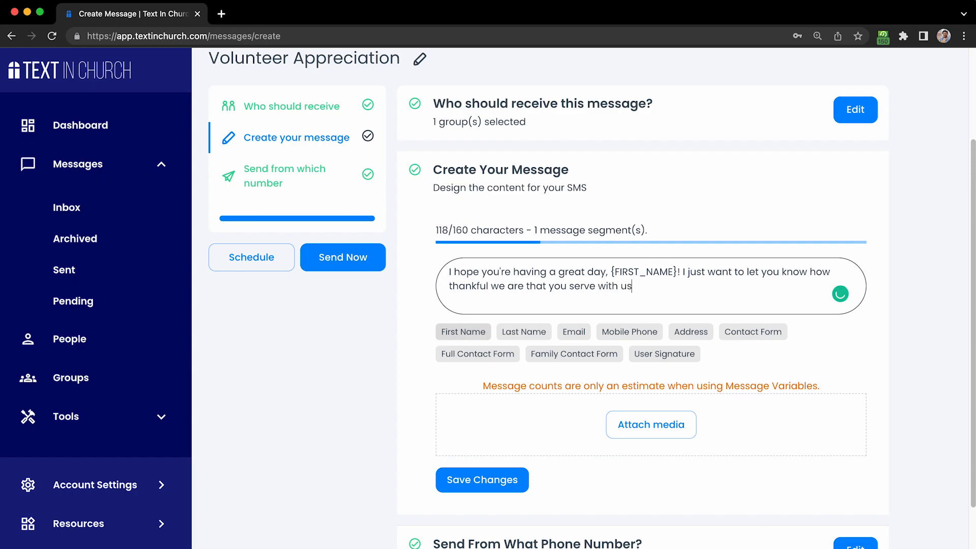
Finish the message sentence with "at Hope City Church!".
{"action": "type", "text": " at\\"}
{"action": "key", "text": "BackSpace"}
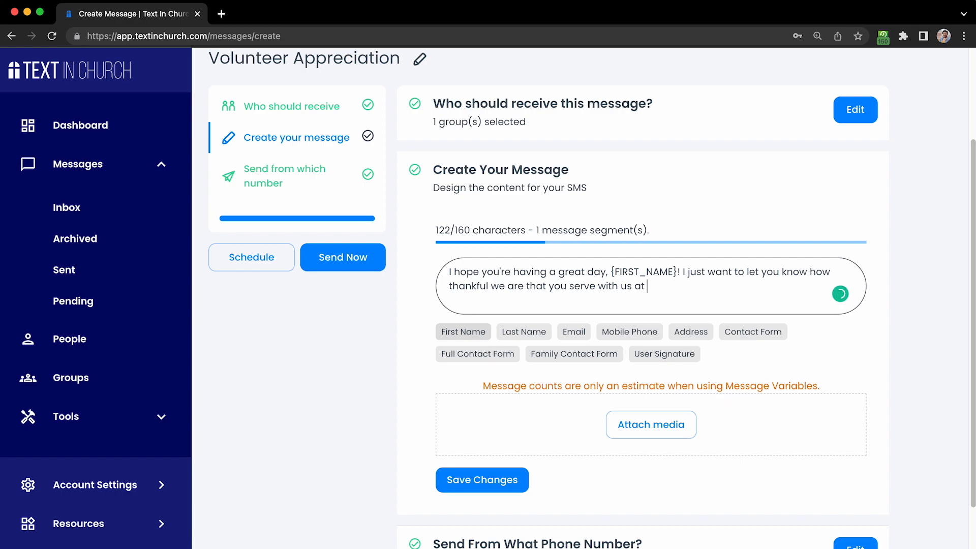
{"action": "type", "text": "Jope"}
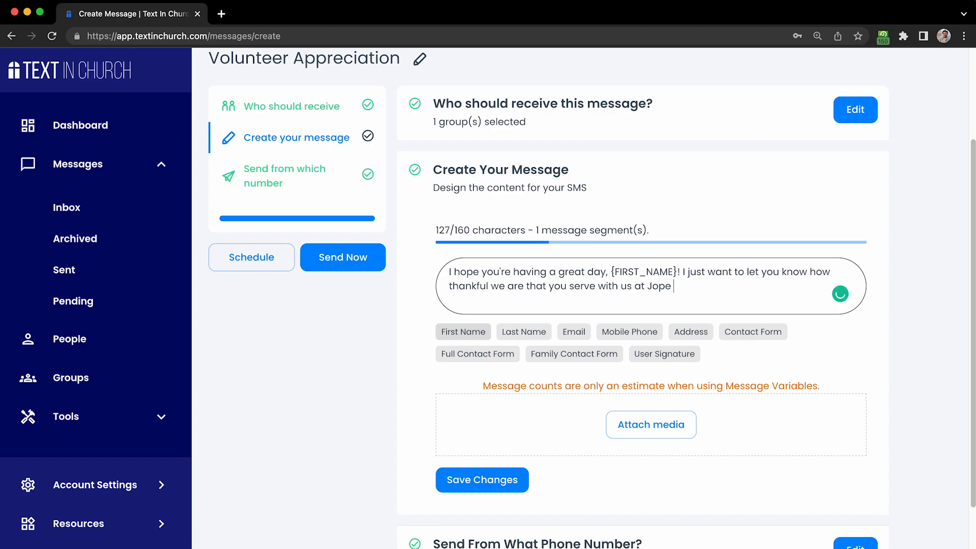
{"action": "key", "text": "BackSpace"}
{"action": "key", "text": "BackSpace"}
{"action": "key", "text": "BackSpace"}
{"action": "key", "text": "BackSpace"}
{"action": "key", "text": "BackSpace"}
{"action": "type", "text": "Hope City Ci"}
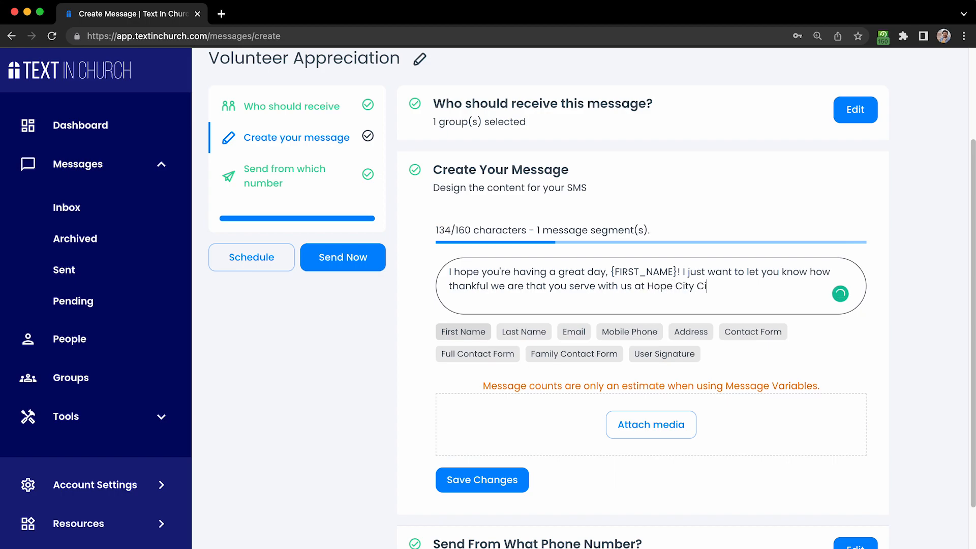
{"action": "key", "text": "BackSpace"}
{"action": "type", "text": "hurch"}
{"action": "key", "text": "BackSpace"}
{"action": "key", "text": "BackSpace"}
{"action": "key", "text": "BackSpace"}
{"action": "type", "text": "rch!"}
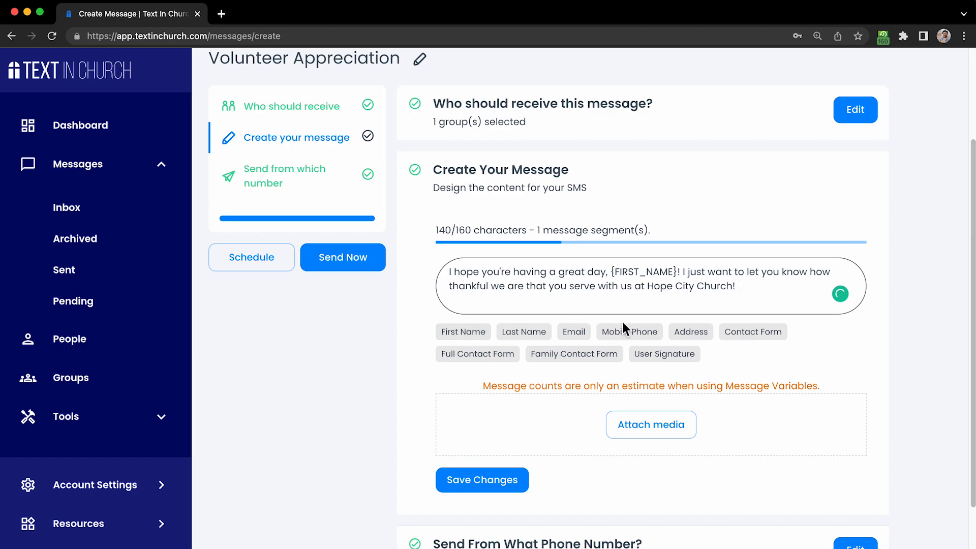
Save the composed content of the Volunteer Appreciation message.
{"action": "scroll", "coordinate": [653, 330], "scroll_direction": "down", "scroll_amount": 2}
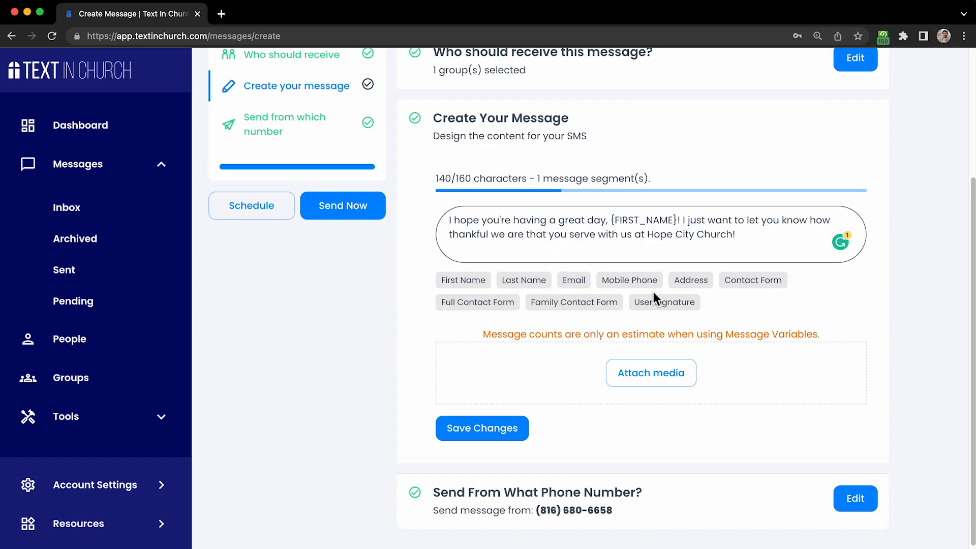
{"action": "scroll", "coordinate": [654, 294], "scroll_direction": "down", "scroll_amount": 1}
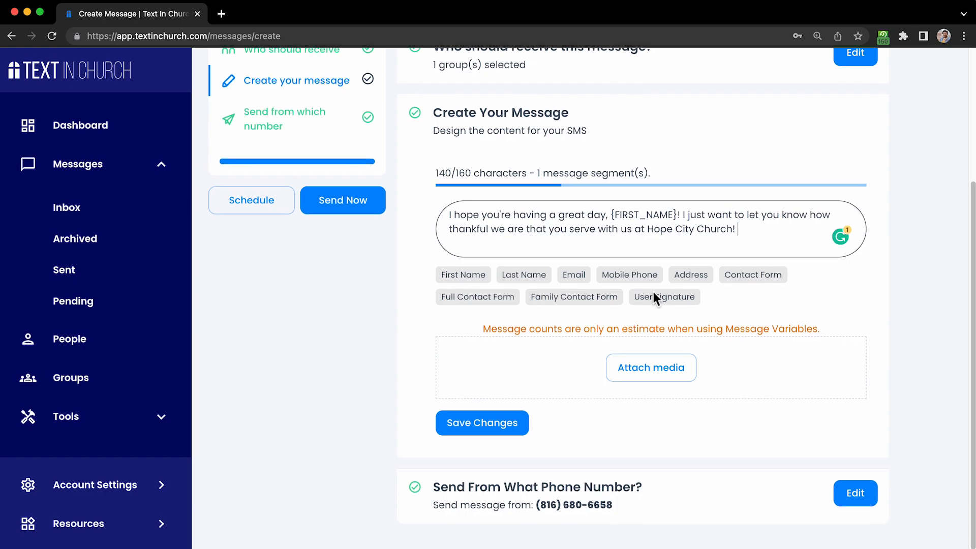
{"action": "left_click", "coordinate": [502, 427]}
Open the sending phone number options and save with the preselected number kept.
{"action": "scroll", "coordinate": [499, 423], "scroll_direction": "down", "scroll_amount": 1}
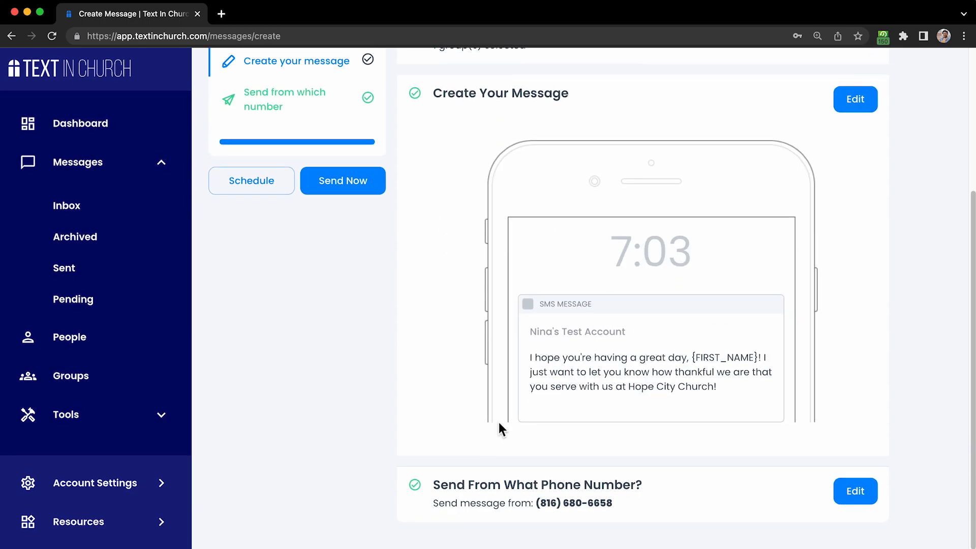
{"action": "left_click", "coordinate": [854, 495]}
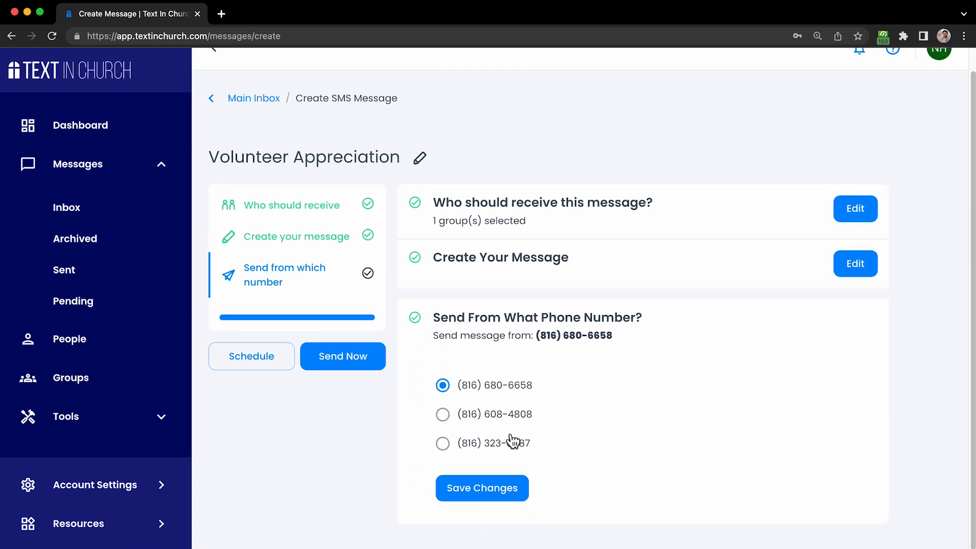
{"action": "left_click", "coordinate": [479, 490]}
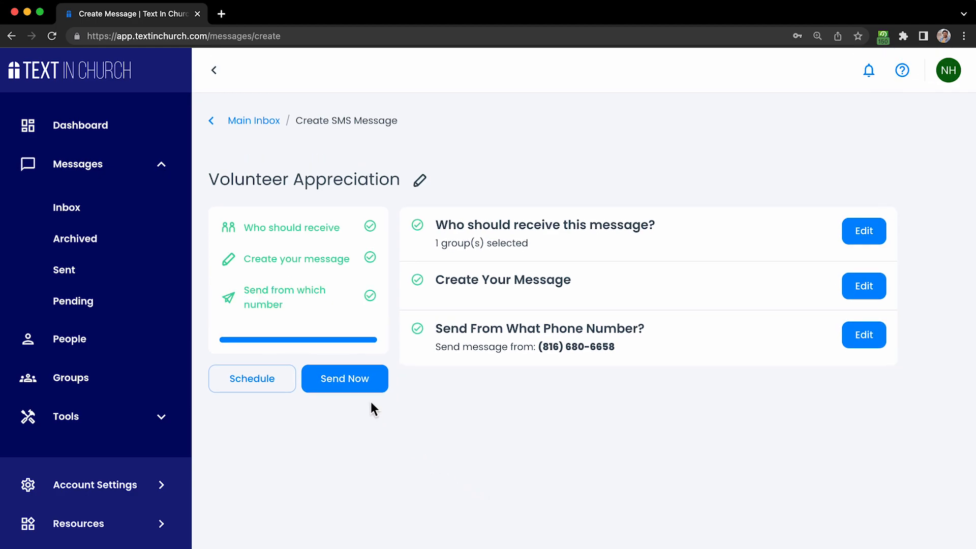
Schedule the Volunteer Appreciation message for August 23, 2022 at 02:04 PM, then save and confirm it.
{"action": "left_click", "coordinate": [271, 382]}
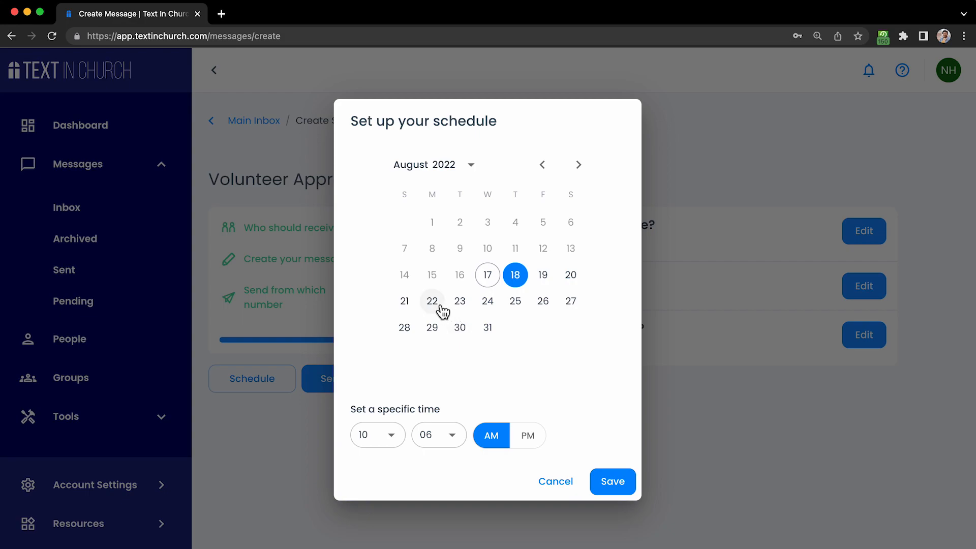
{"action": "left_click", "coordinate": [459, 306]}
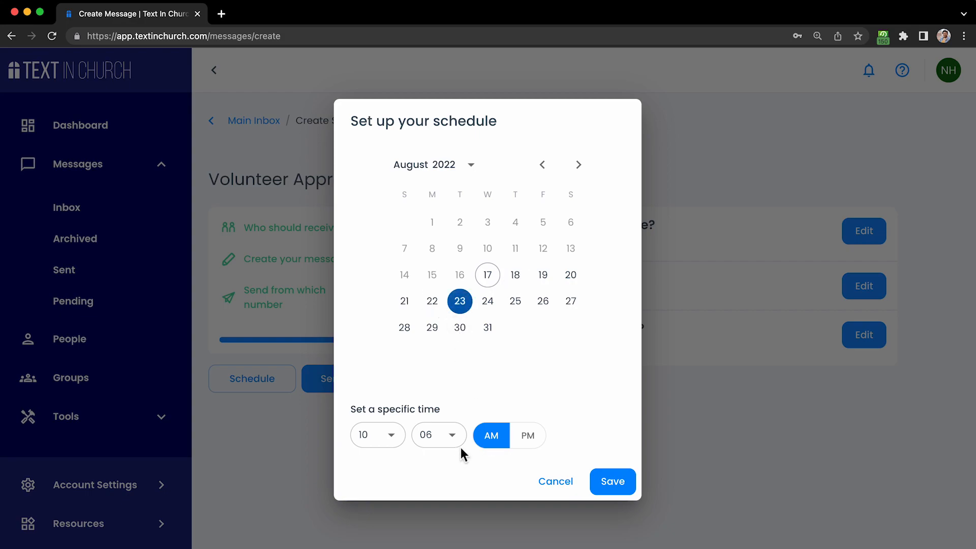
{"action": "left_click", "coordinate": [395, 442]}
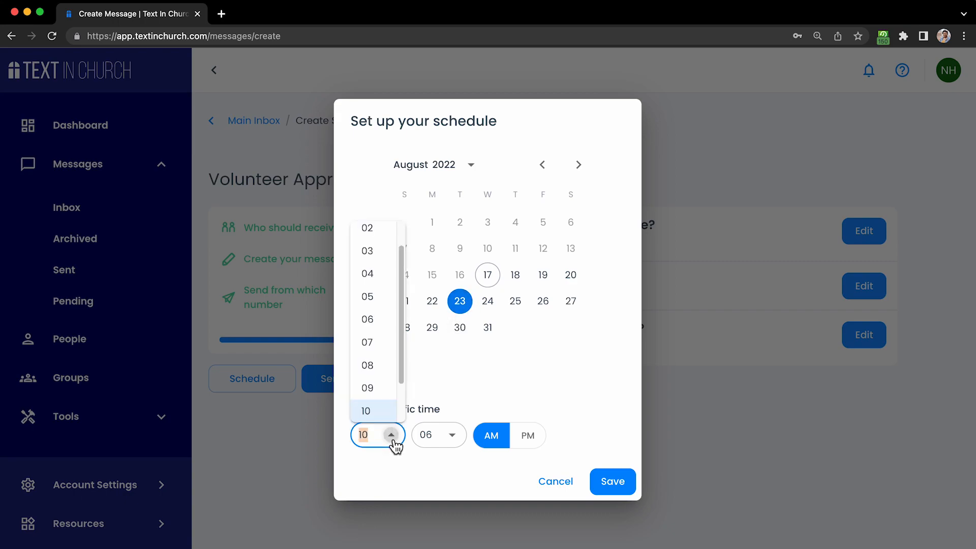
{"action": "scroll", "coordinate": [385, 392], "scroll_direction": "down", "scroll_amount": 2}
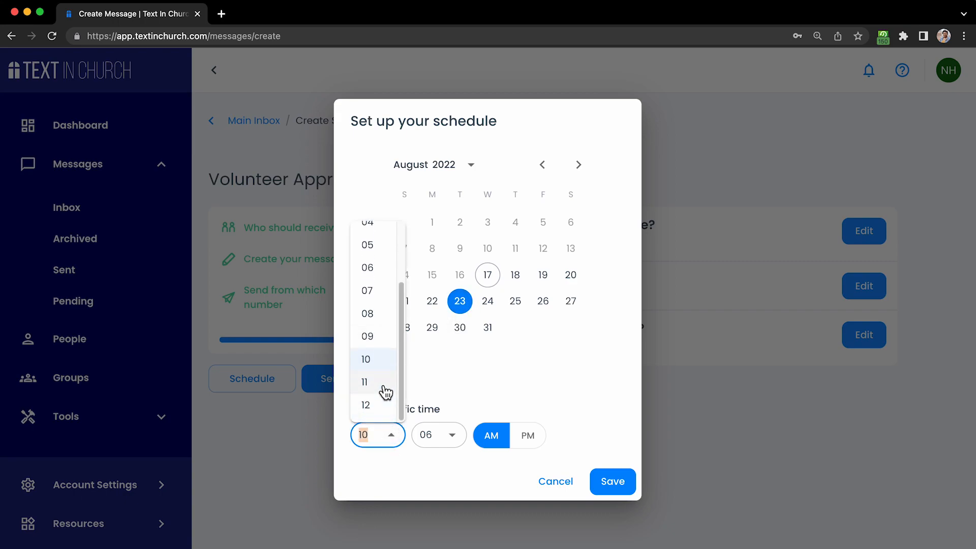
{"action": "scroll", "coordinate": [384, 279], "scroll_direction": "up", "scroll_amount": 3}
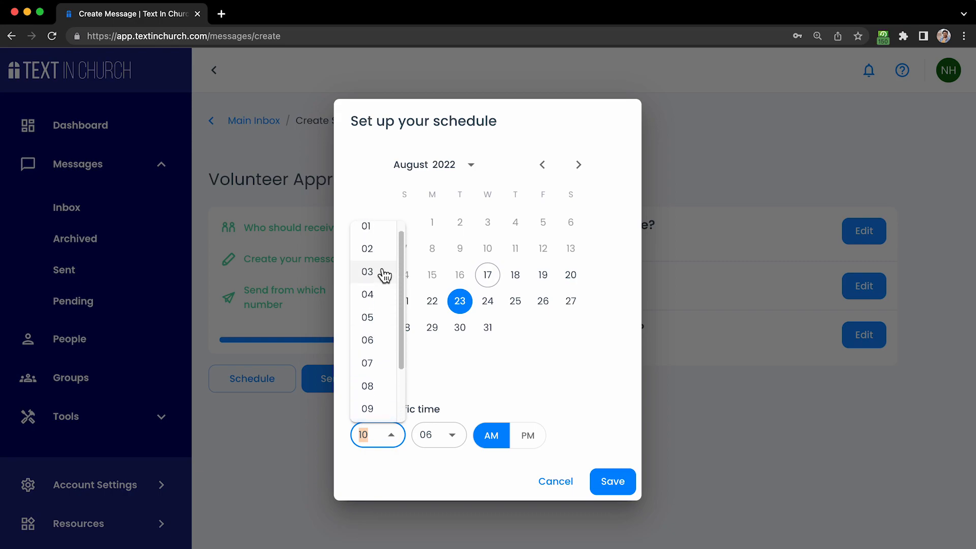
{"action": "left_click", "coordinate": [378, 259]}
{"action": "left_click", "coordinate": [443, 436]}
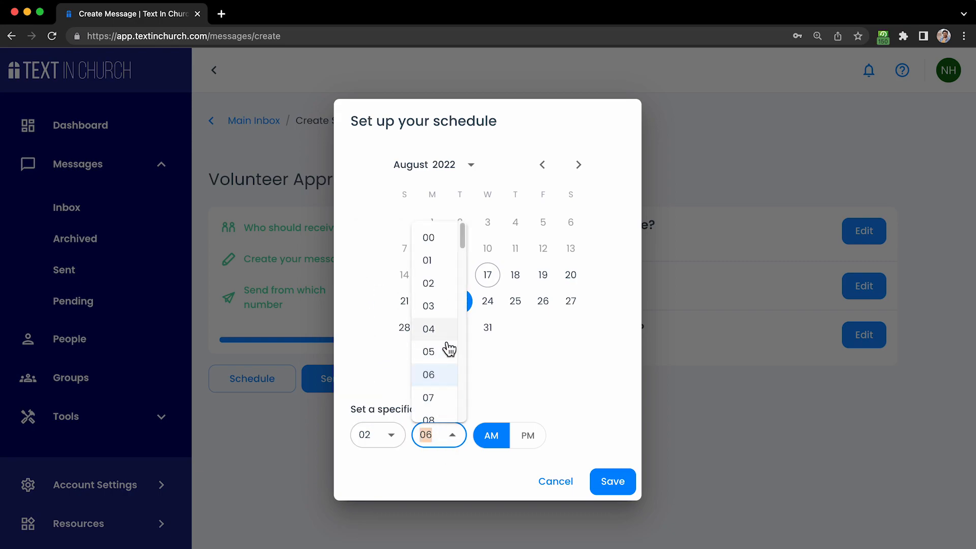
{"action": "scroll", "coordinate": [447, 349], "scroll_direction": "down", "scroll_amount": 1}
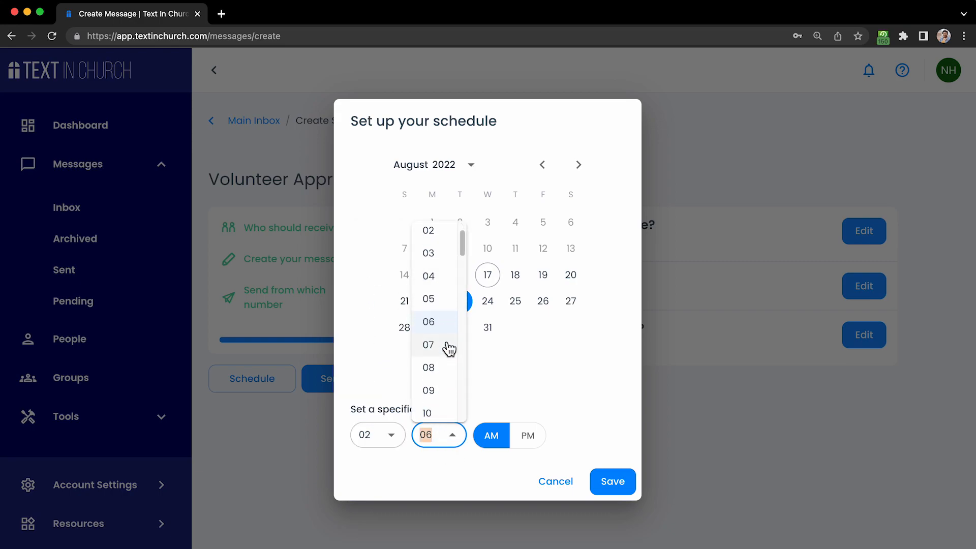
{"action": "left_click", "coordinate": [442, 274]}
{"action": "left_click", "coordinate": [528, 441]}
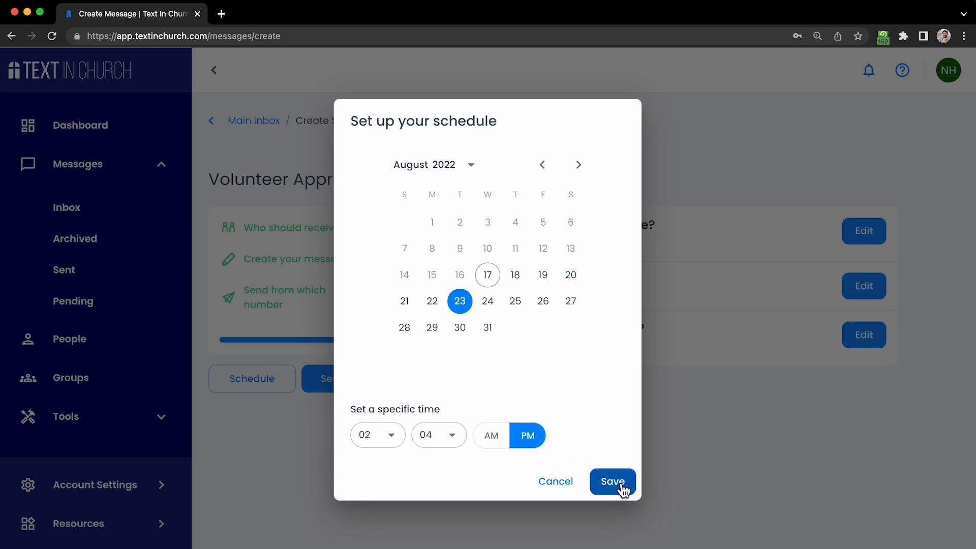
{"action": "left_click", "coordinate": [613, 481]}
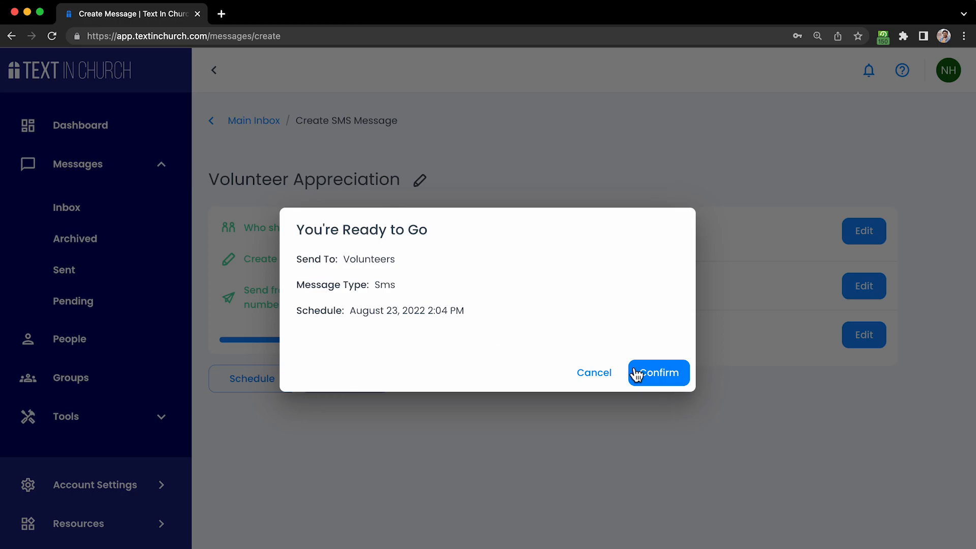
{"action": "left_click", "coordinate": [666, 386]}
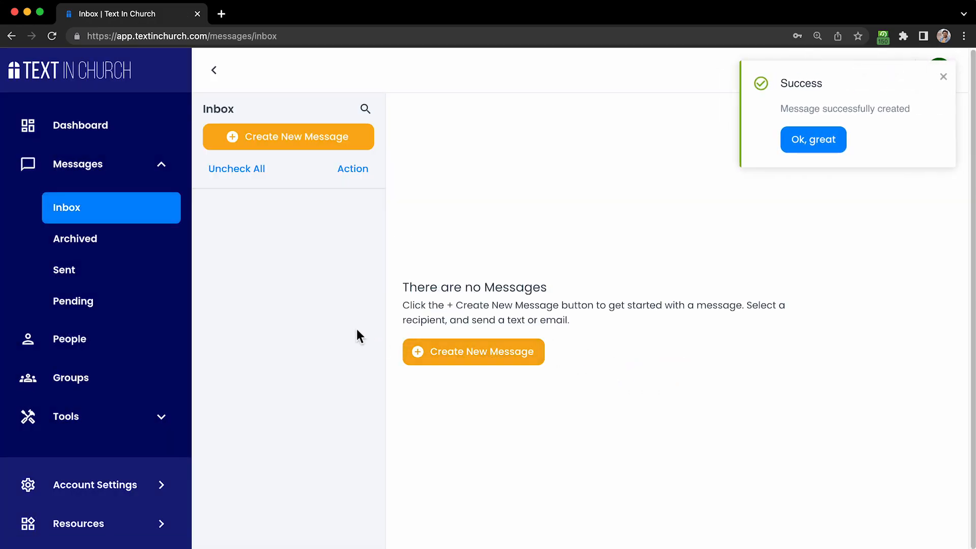
Open the Volunteer Appreciation message among the pending messages to review its content, send date and recipient.
{"action": "left_click", "coordinate": [132, 307]}
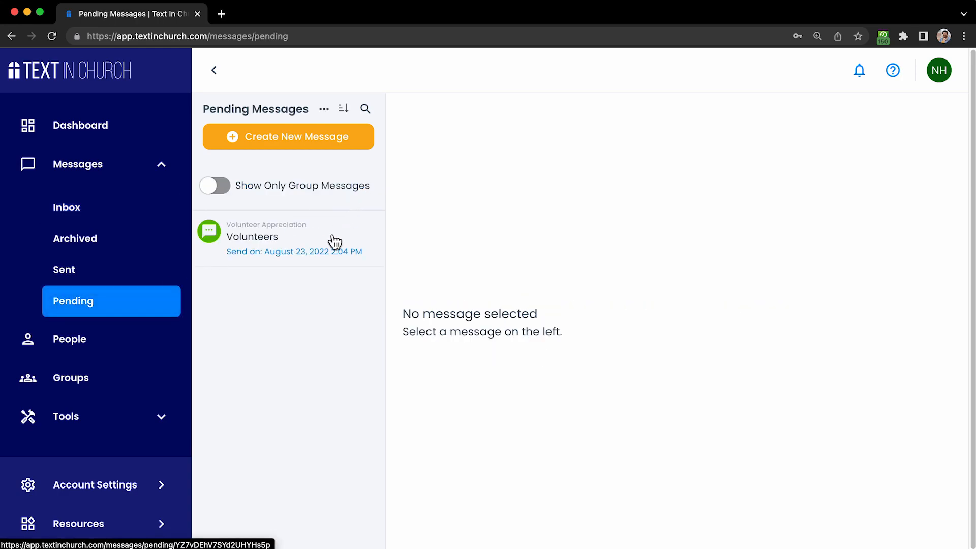
{"action": "left_click", "coordinate": [323, 254]}
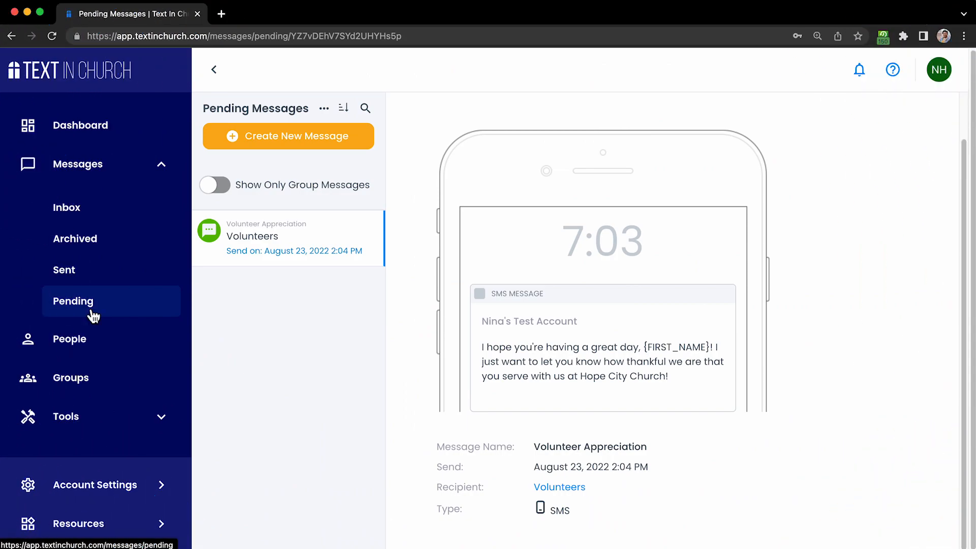
Return to the inbox and begin a new text message titled "Volunteer Prayer".
{"action": "left_click", "coordinate": [109, 224]}
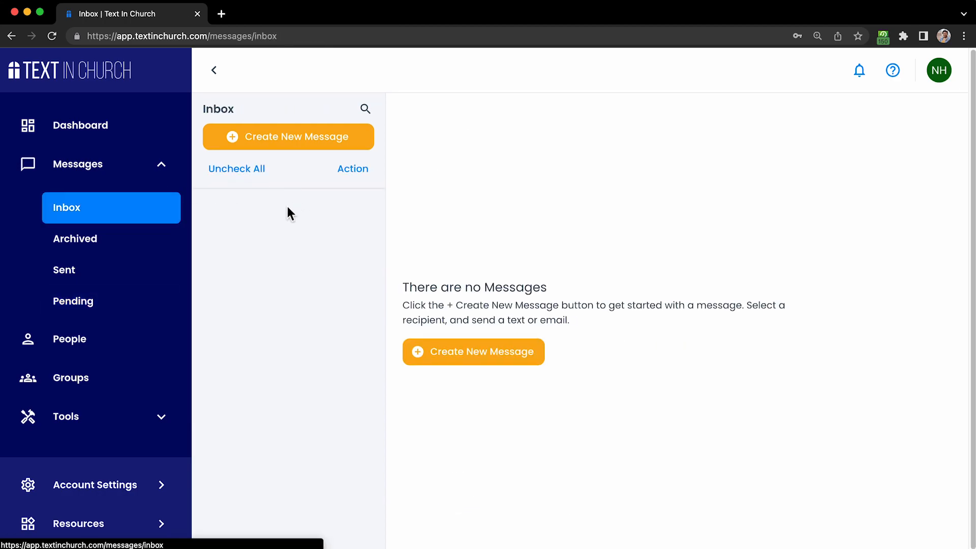
{"action": "left_click", "coordinate": [277, 138]}
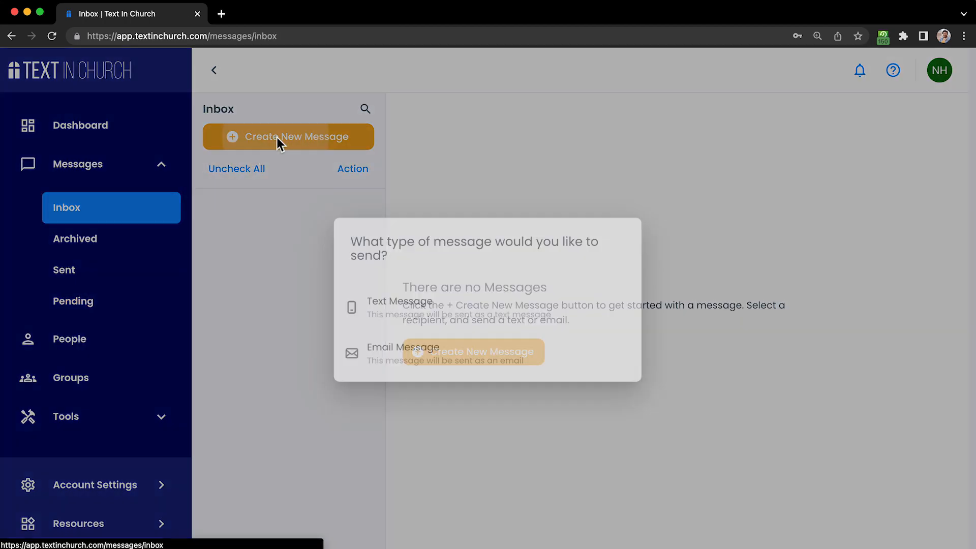
{"action": "left_click", "coordinate": [431, 311]}
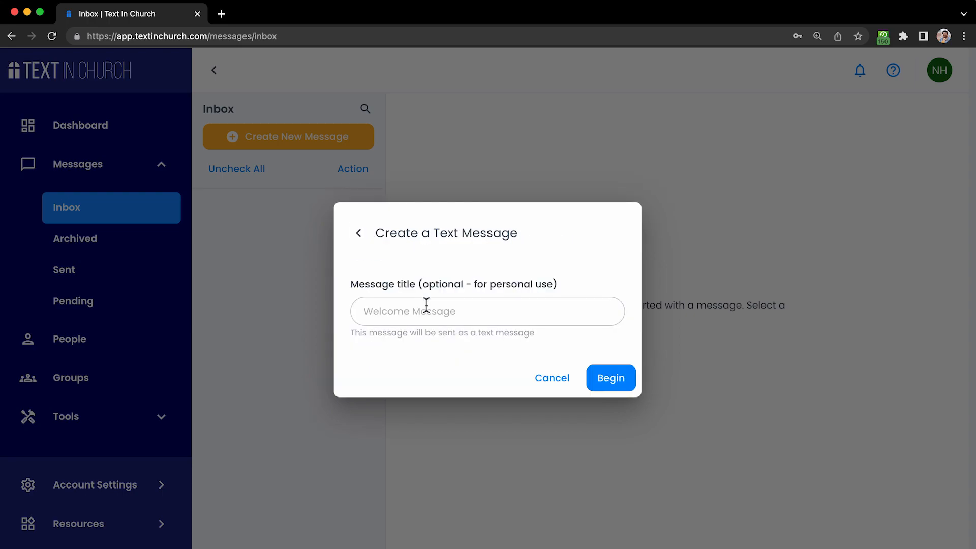
{"action": "left_click", "coordinate": [422, 318]}
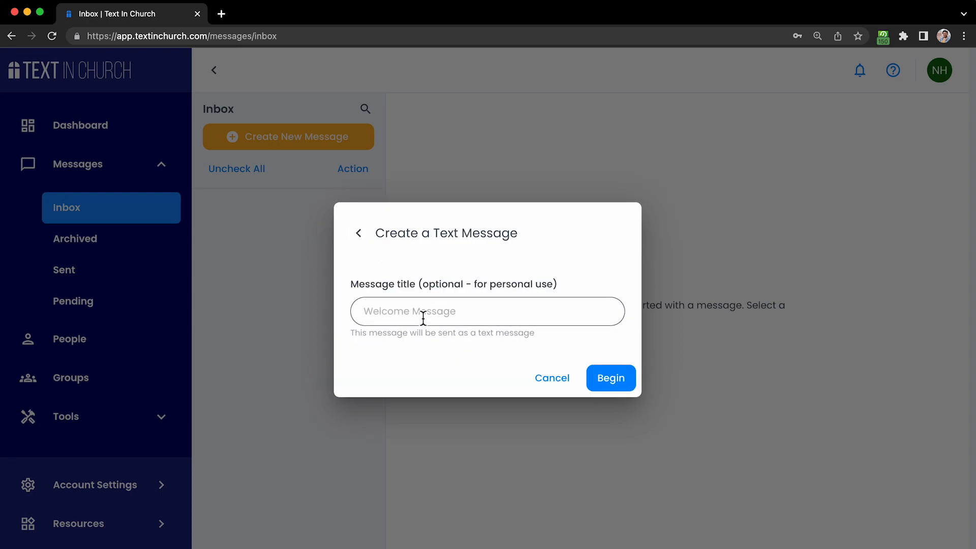
{"action": "type", "text": "V"}
{"action": "key", "text": "BackSpace"}
{"action": "type", "text": "Volunteer Prayer"}
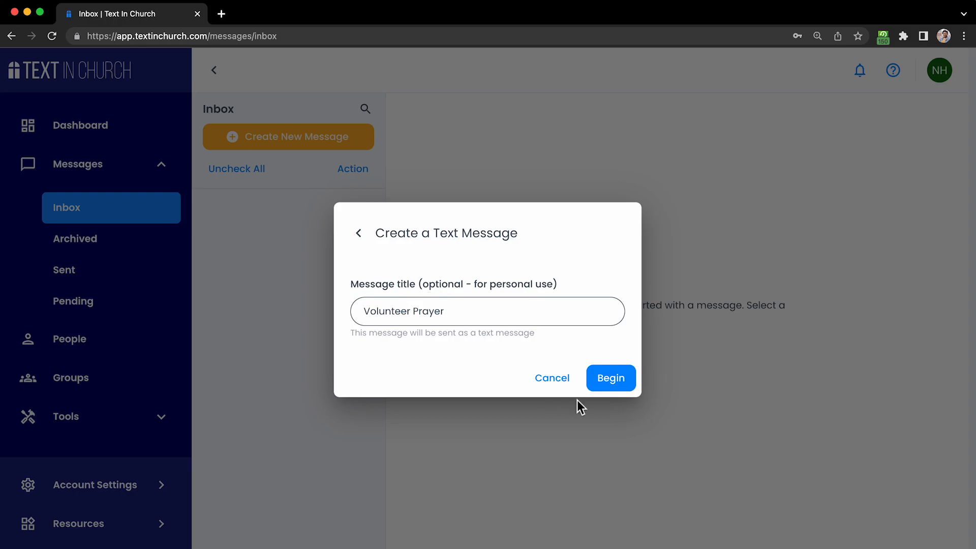
{"action": "left_click", "coordinate": [622, 383]}
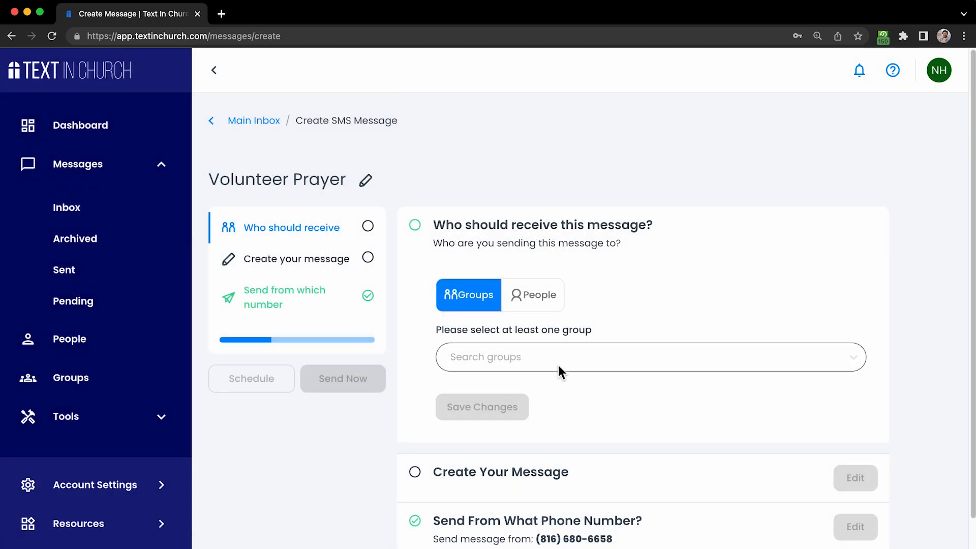
Choose the Volunteers group as the recipient of the Volunteer Prayer message and save the selection.
{"action": "scroll", "coordinate": [558, 365], "scroll_direction": "down", "scroll_amount": 1}
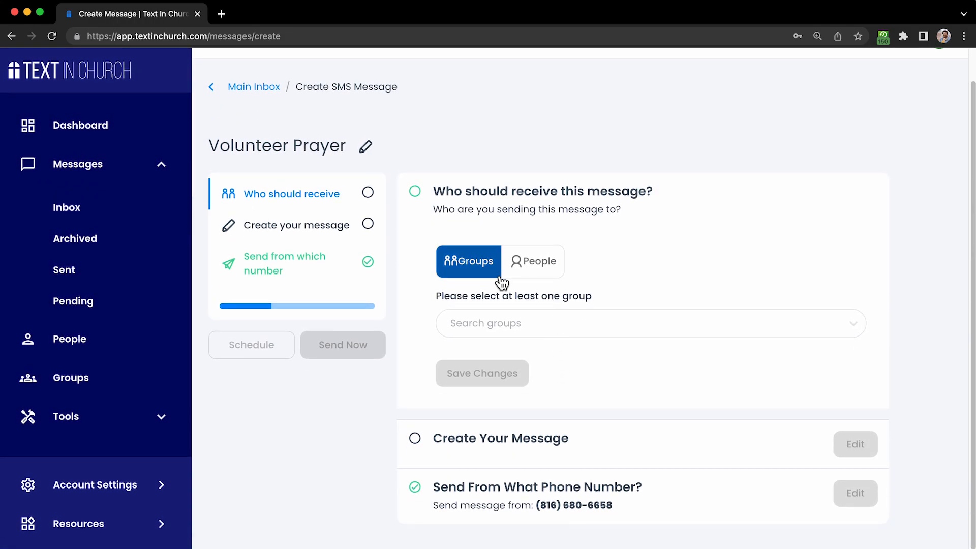
{"action": "left_click", "coordinate": [496, 331]}
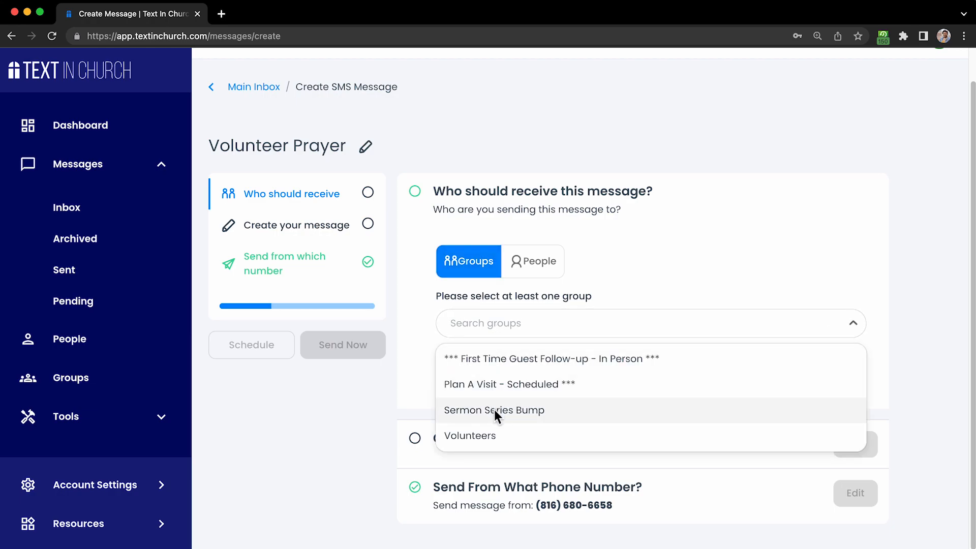
{"action": "left_click", "coordinate": [497, 435]}
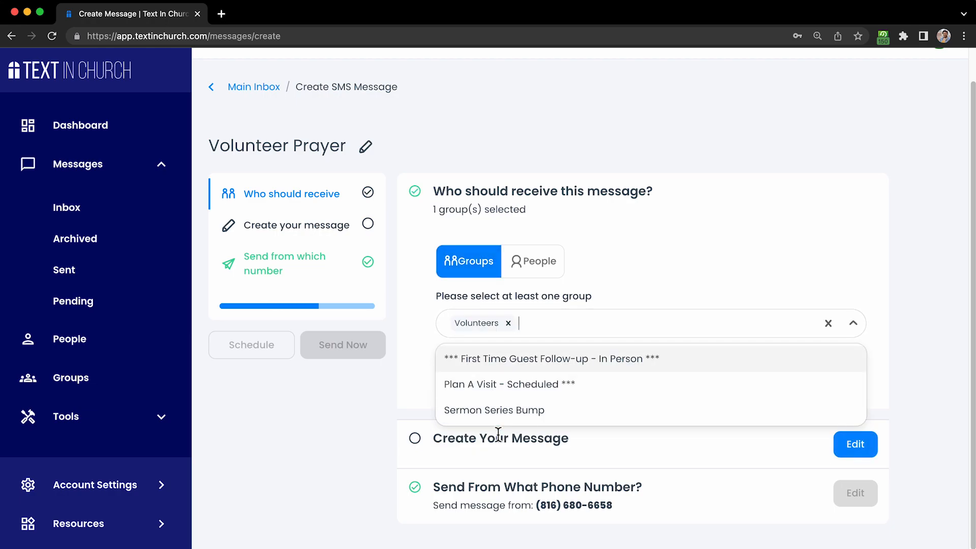
{"action": "left_click", "coordinate": [639, 244]}
{"action": "left_click", "coordinate": [522, 374]}
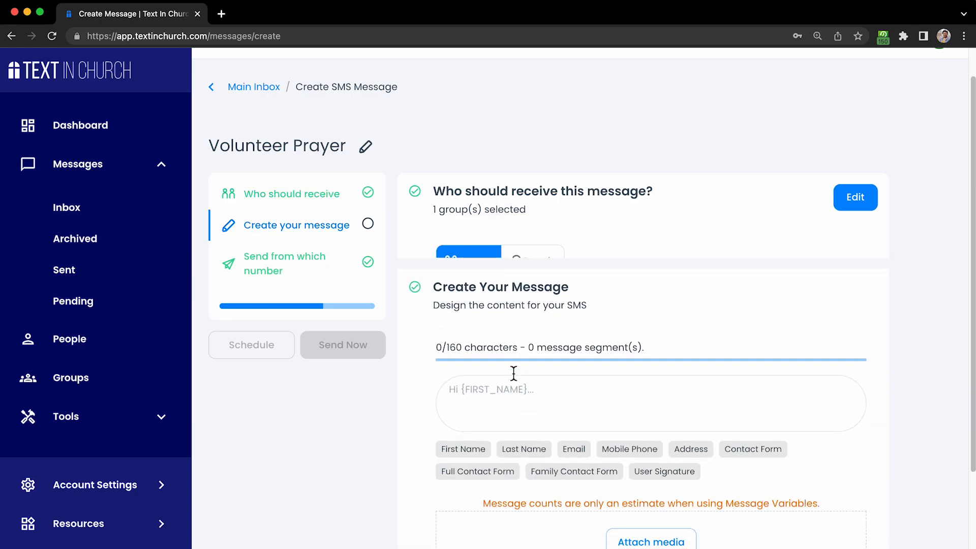
Start the message text with "Hi ", the First Name variable and an exclamation mark.
{"action": "left_click", "coordinate": [511, 368]}
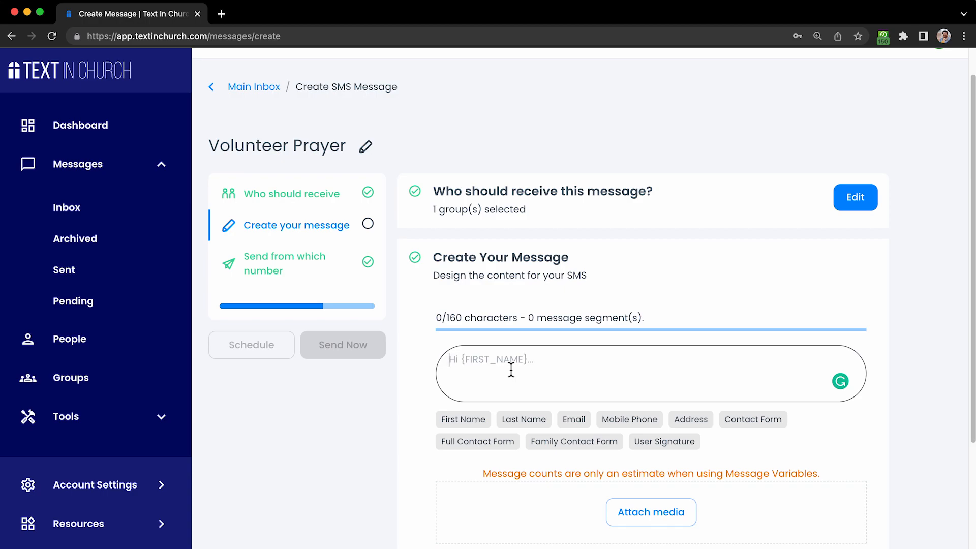
{"action": "type", "text": "Hi!"}
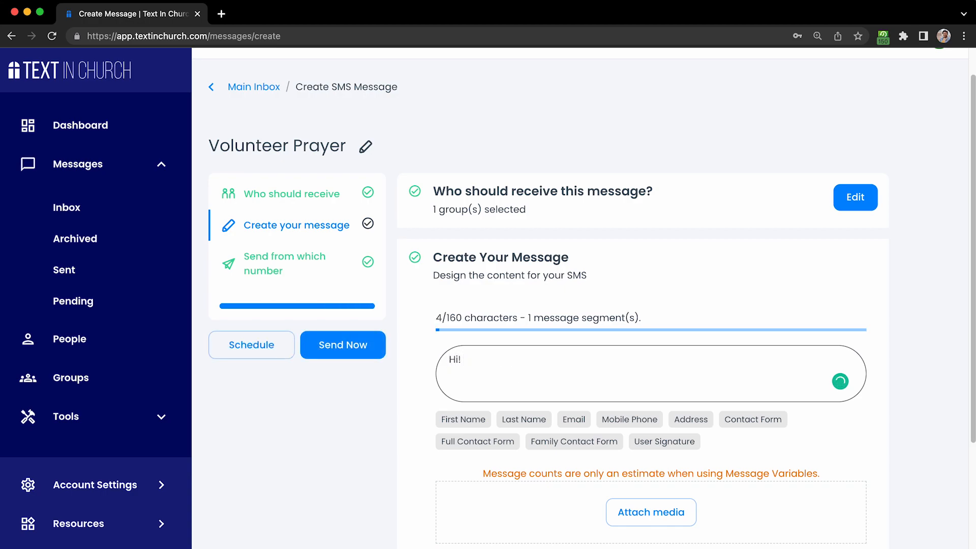
{"action": "key", "text": "BackSpace"}
{"action": "key", "text": "BackSpace"}
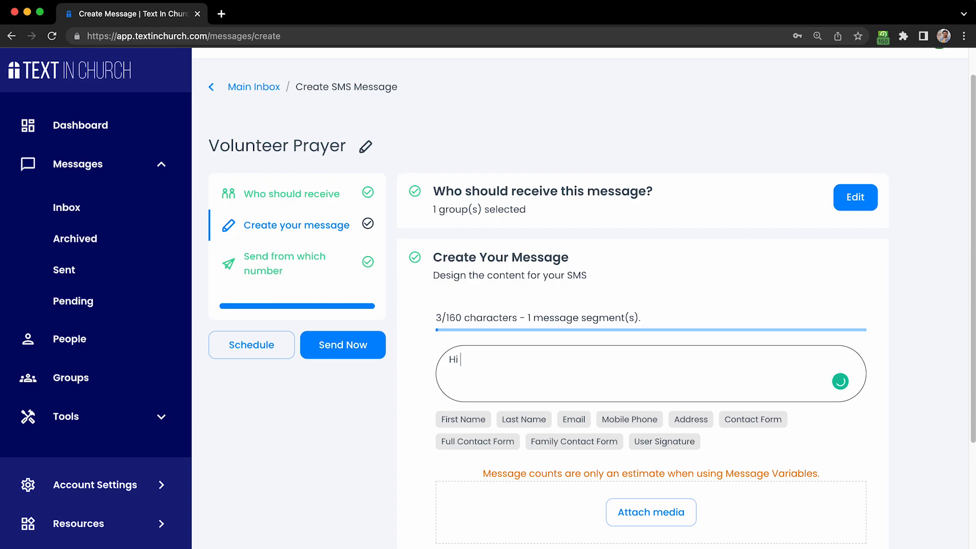
{"action": "left_click", "coordinate": [484, 424]}
{"action": "type", "text": "! "}
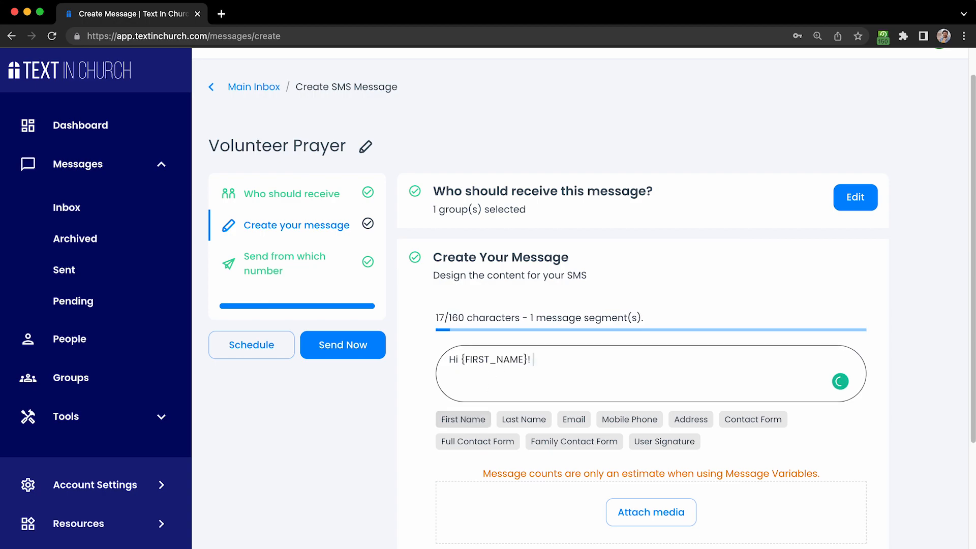
Continue the message with "How can I be praying for you today?" and save the content.
{"action": "type", "text": "How can I "}
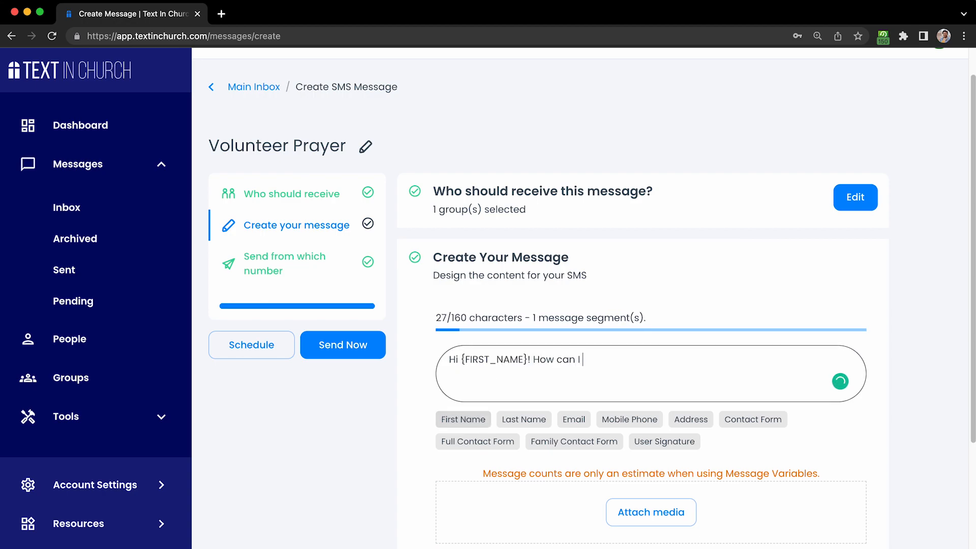
{"action": "type", "text": "be pray"}
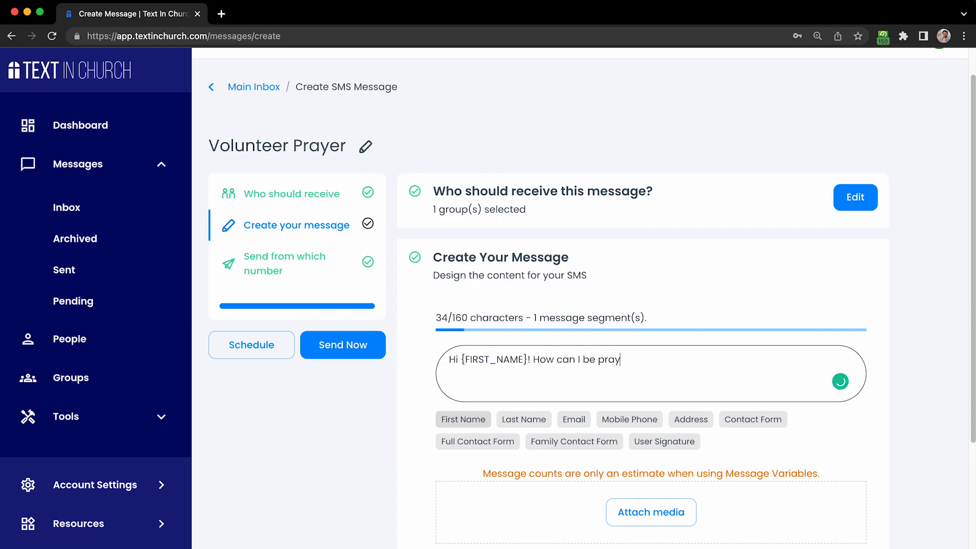
{"action": "type", "text": "ing for you da"}
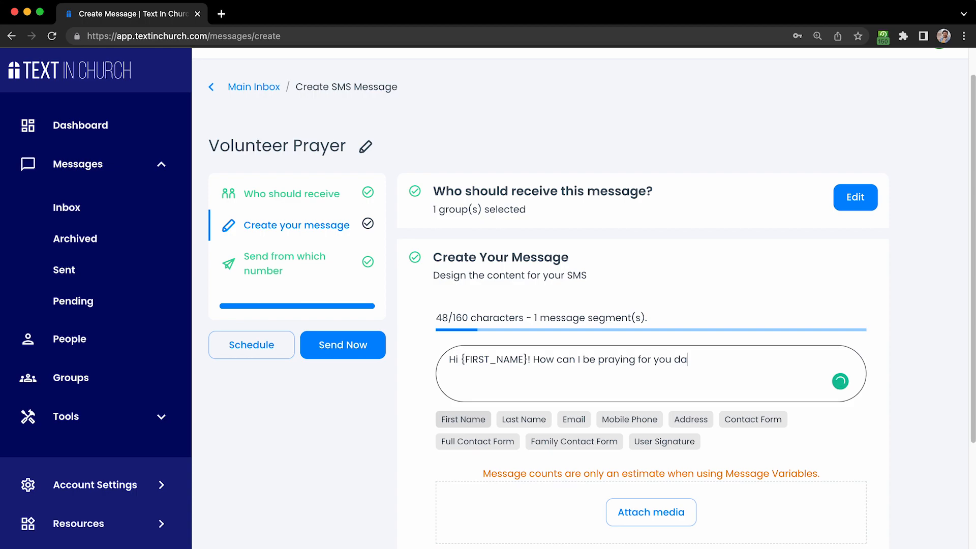
{"action": "key", "text": "BackSpace"}
{"action": "key", "text": "BackSpace"}
{"action": "type", "text": "toiday?"}
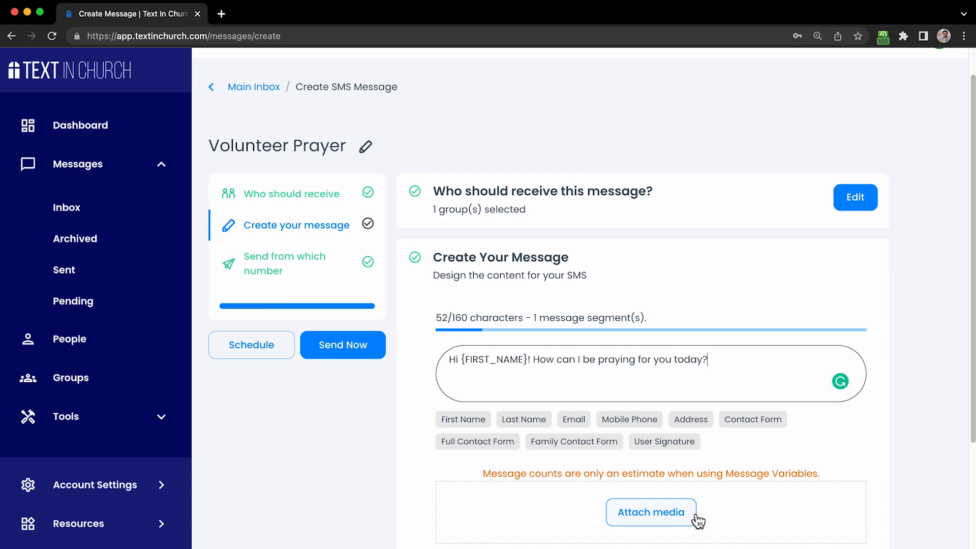
{"action": "scroll", "coordinate": [697, 519], "scroll_direction": "down", "scroll_amount": 3}
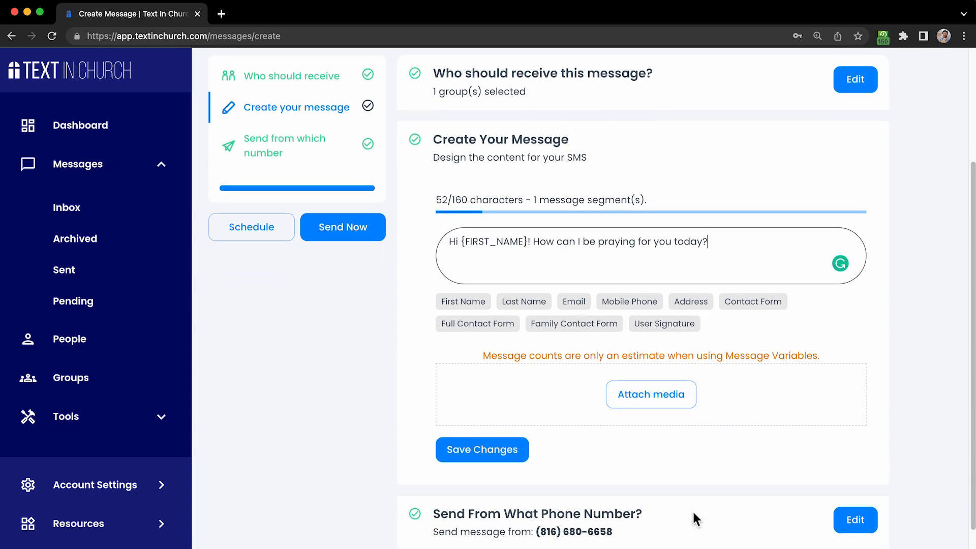
{"action": "left_click", "coordinate": [510, 433]}
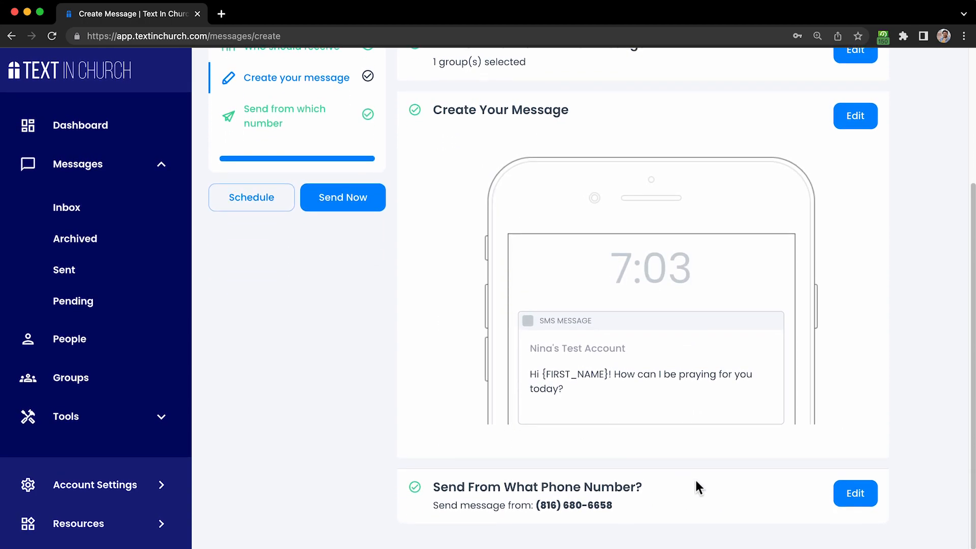
Open the sending phone number options for Volunteer Prayer and save with the preselected number kept.
{"action": "left_click", "coordinate": [856, 494]}
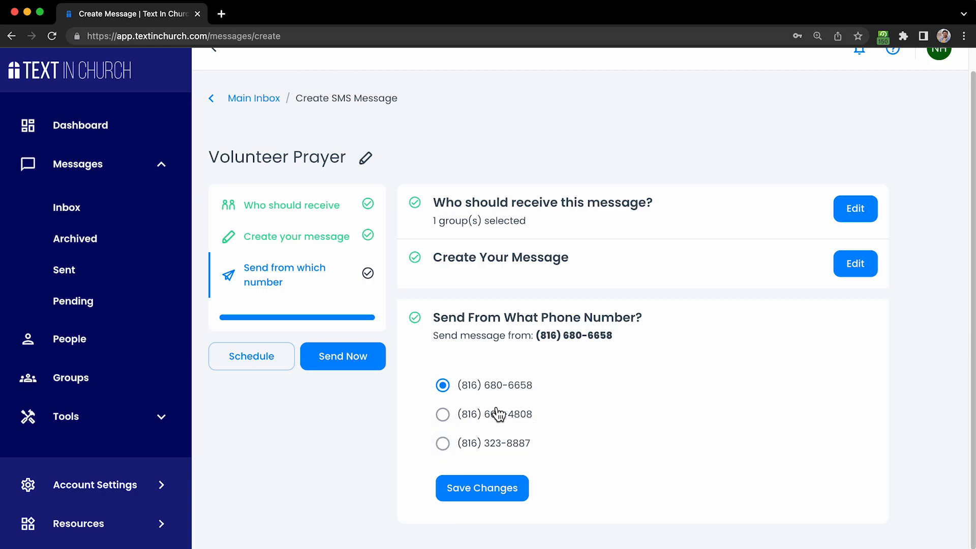
{"action": "left_click", "coordinate": [476, 489]}
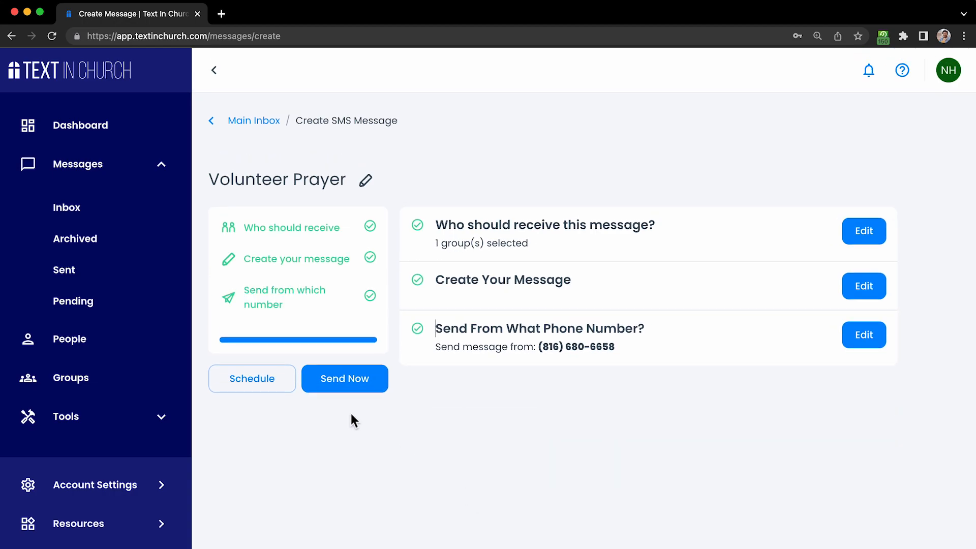
Schedule the Volunteer Prayer message for August 17, 2022, with the sending hour set to 02.
{"action": "left_click", "coordinate": [254, 386]}
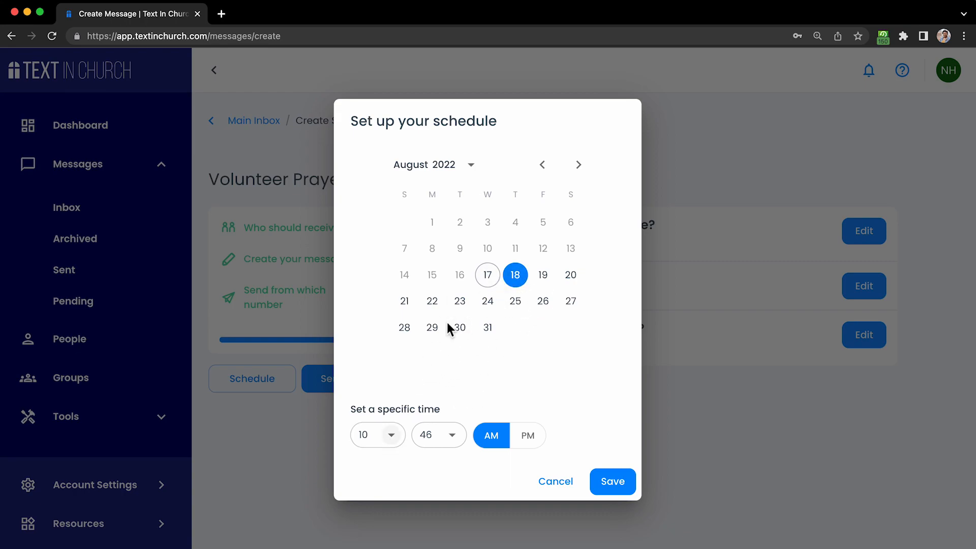
{"action": "left_click", "coordinate": [487, 277]}
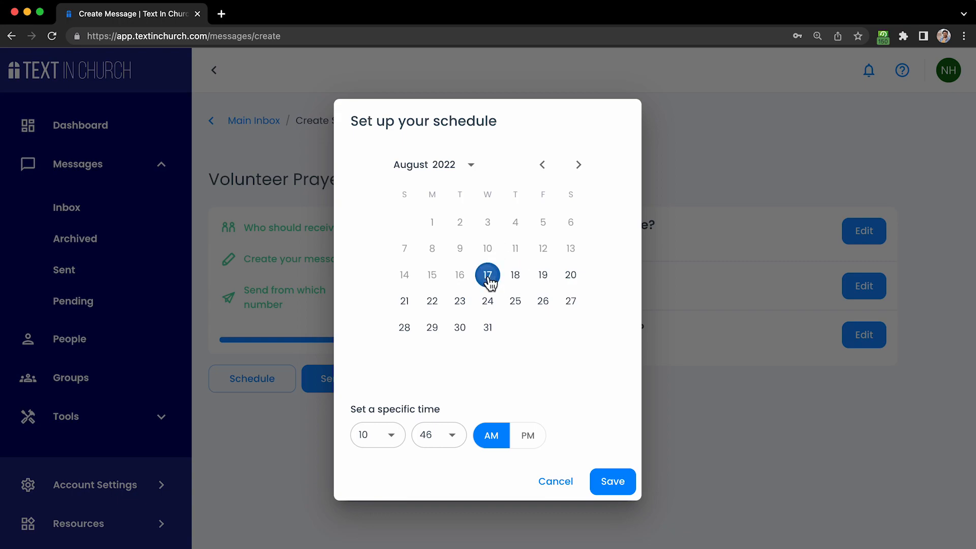
{"action": "left_click", "coordinate": [384, 444]}
{"action": "left_click", "coordinate": [399, 444]}
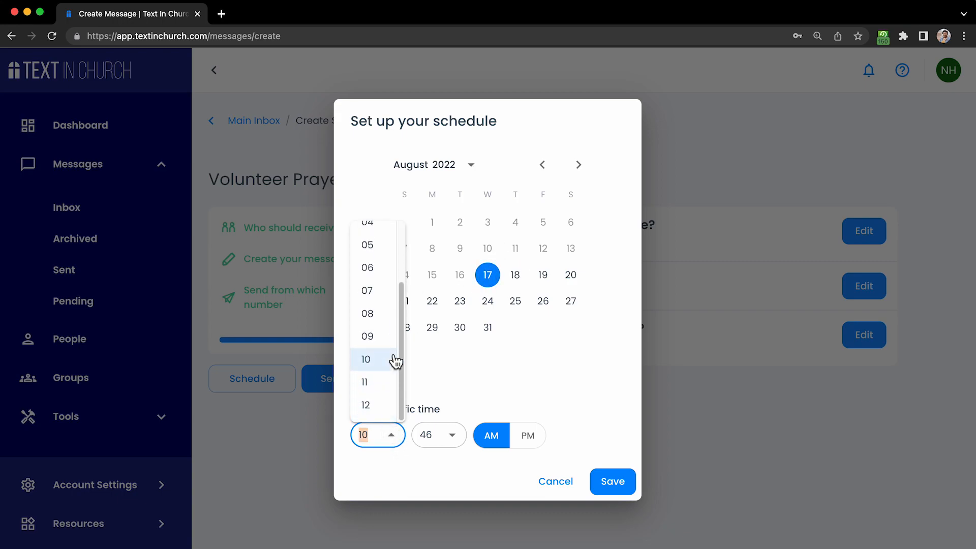
{"action": "scroll", "coordinate": [391, 341], "scroll_direction": "up", "scroll_amount": 3}
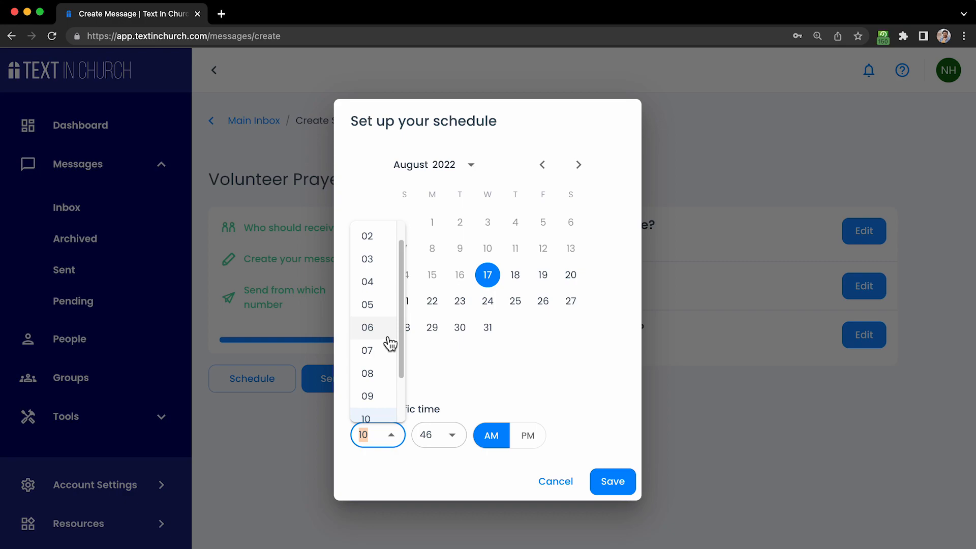
{"action": "left_click", "coordinate": [386, 243]}
Set the minutes of the sending time to 28 and choose PM.
{"action": "left_click", "coordinate": [451, 438]}
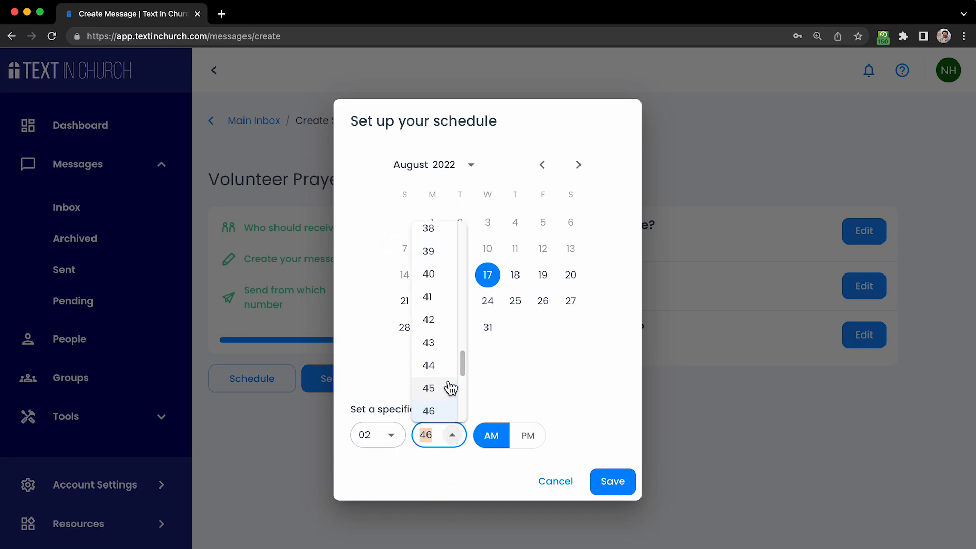
{"action": "scroll", "coordinate": [443, 351], "scroll_direction": "up", "scroll_amount": 1}
{"action": "scroll", "coordinate": [443, 347], "scroll_direction": "up", "scroll_amount": 3}
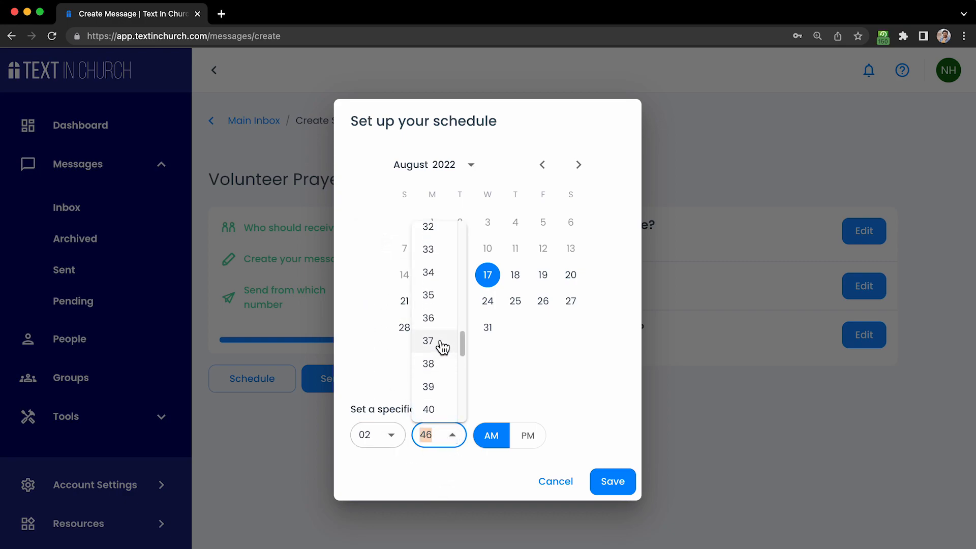
{"action": "scroll", "coordinate": [442, 347], "scroll_direction": "up", "scroll_amount": 1}
{"action": "scroll", "coordinate": [442, 299], "scroll_direction": "up", "scroll_amount": 3}
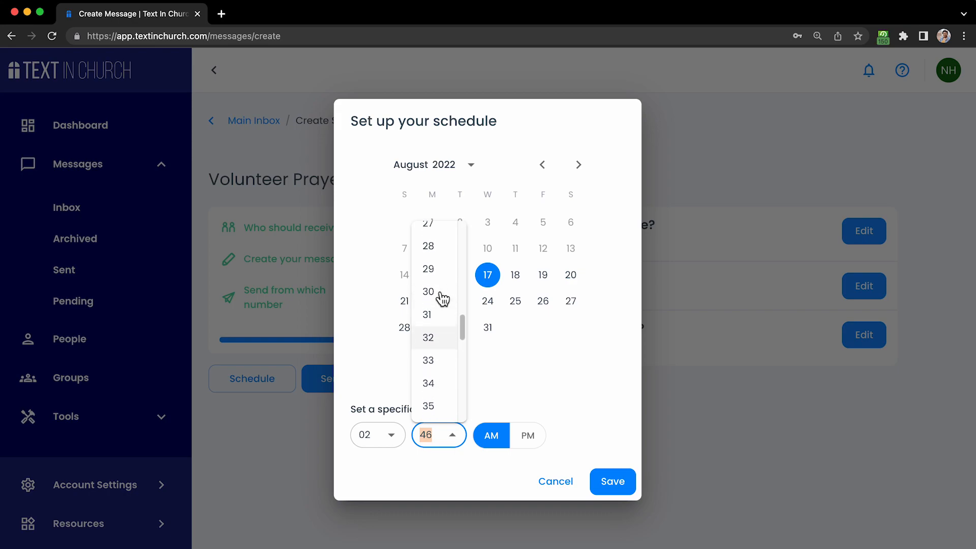
{"action": "left_click", "coordinate": [437, 279]}
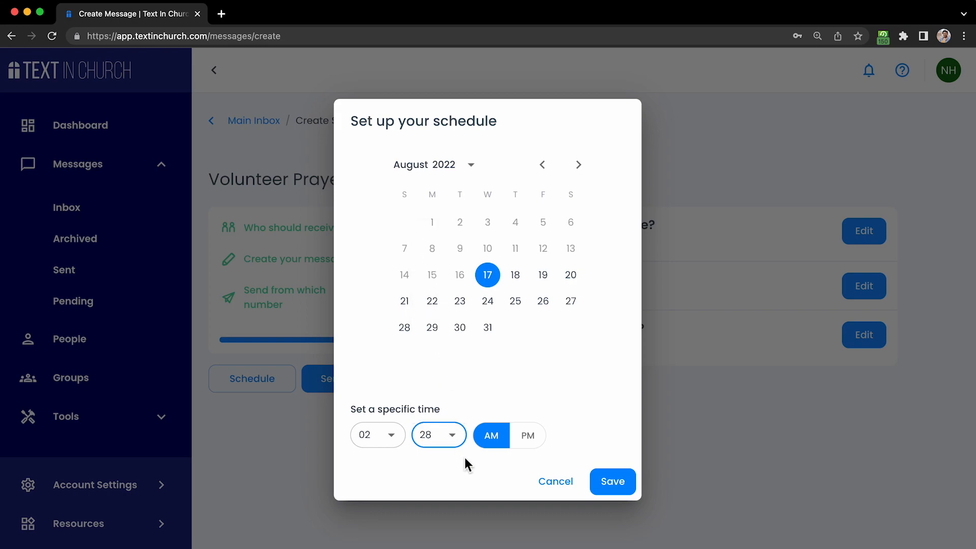
{"action": "left_click", "coordinate": [529, 451]}
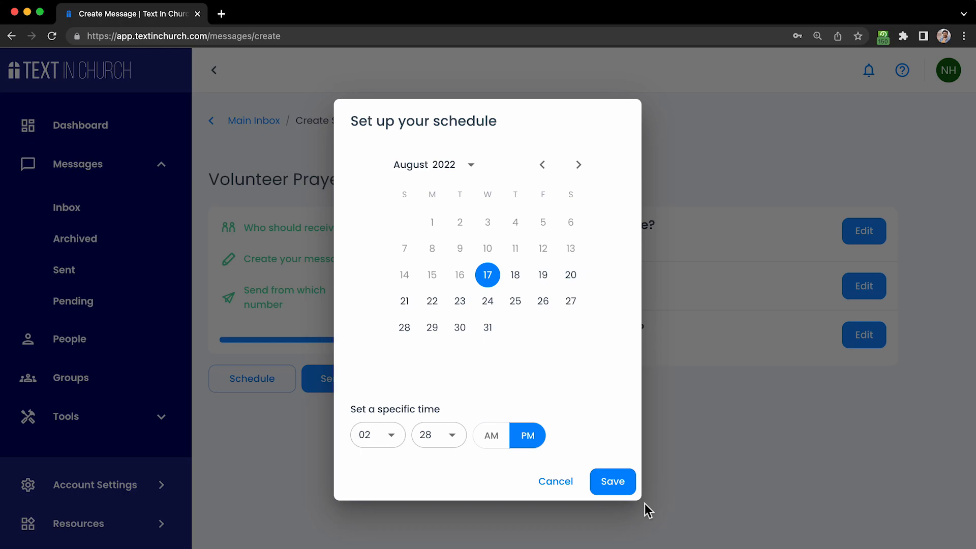
Save and confirm the Volunteer Prayer schedule, and open the list of pending messages.
{"action": "left_click", "coordinate": [623, 486]}
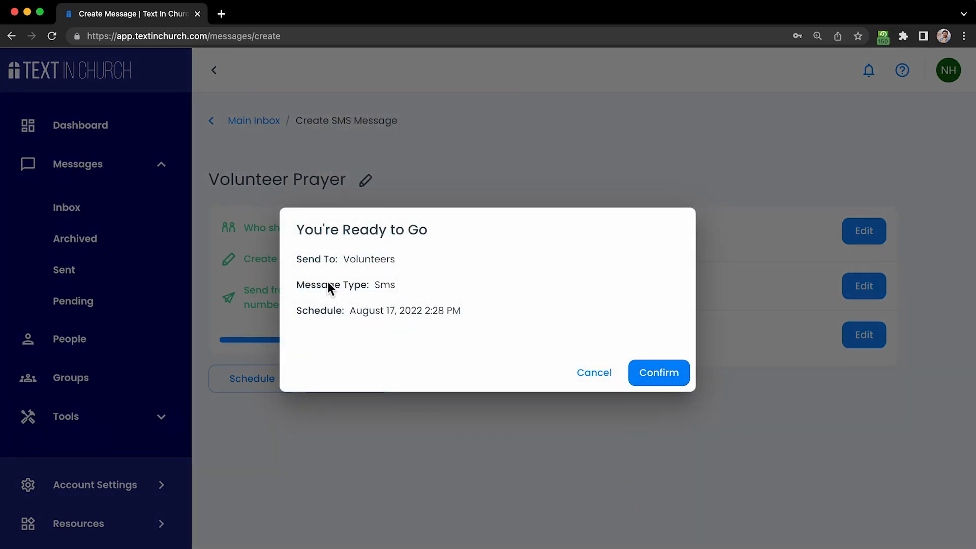
{"action": "left_click", "coordinate": [681, 376]}
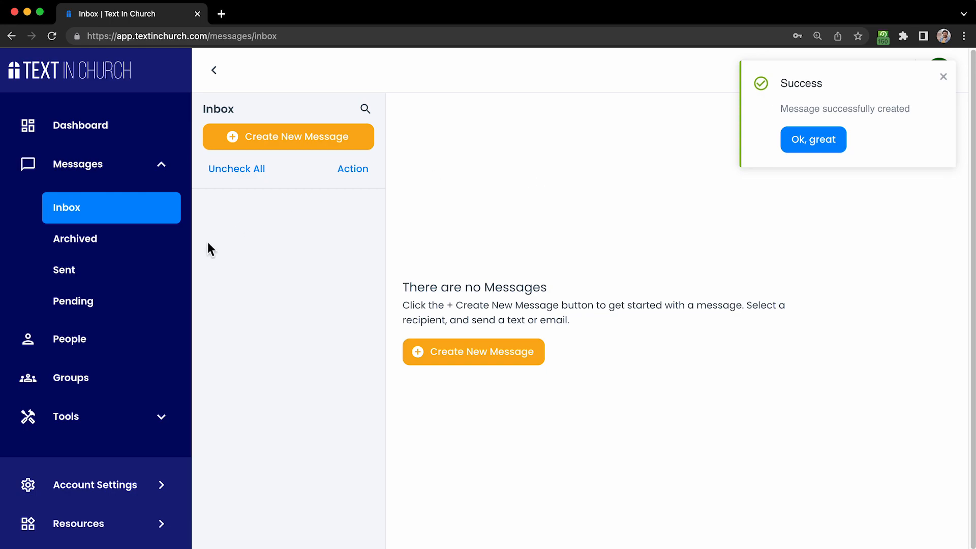
{"action": "left_click", "coordinate": [100, 300]}
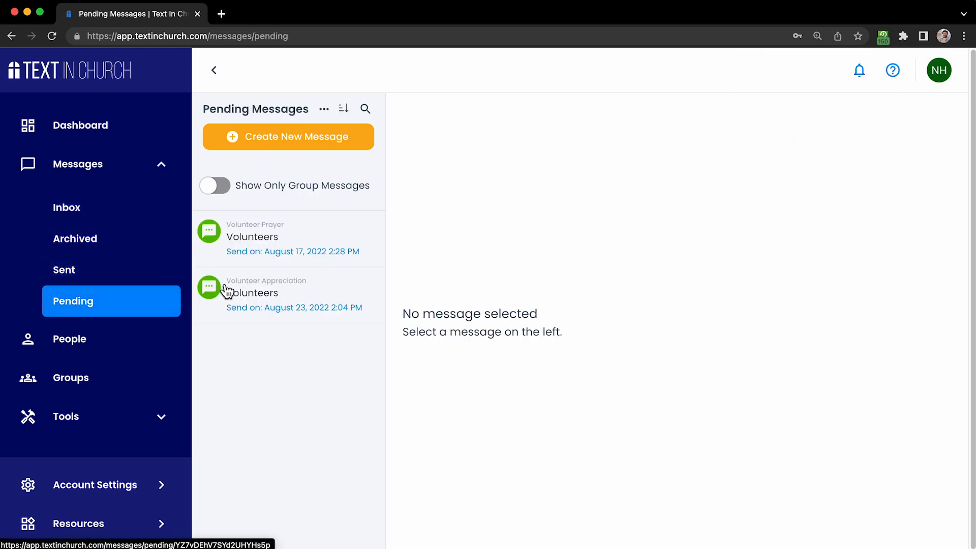